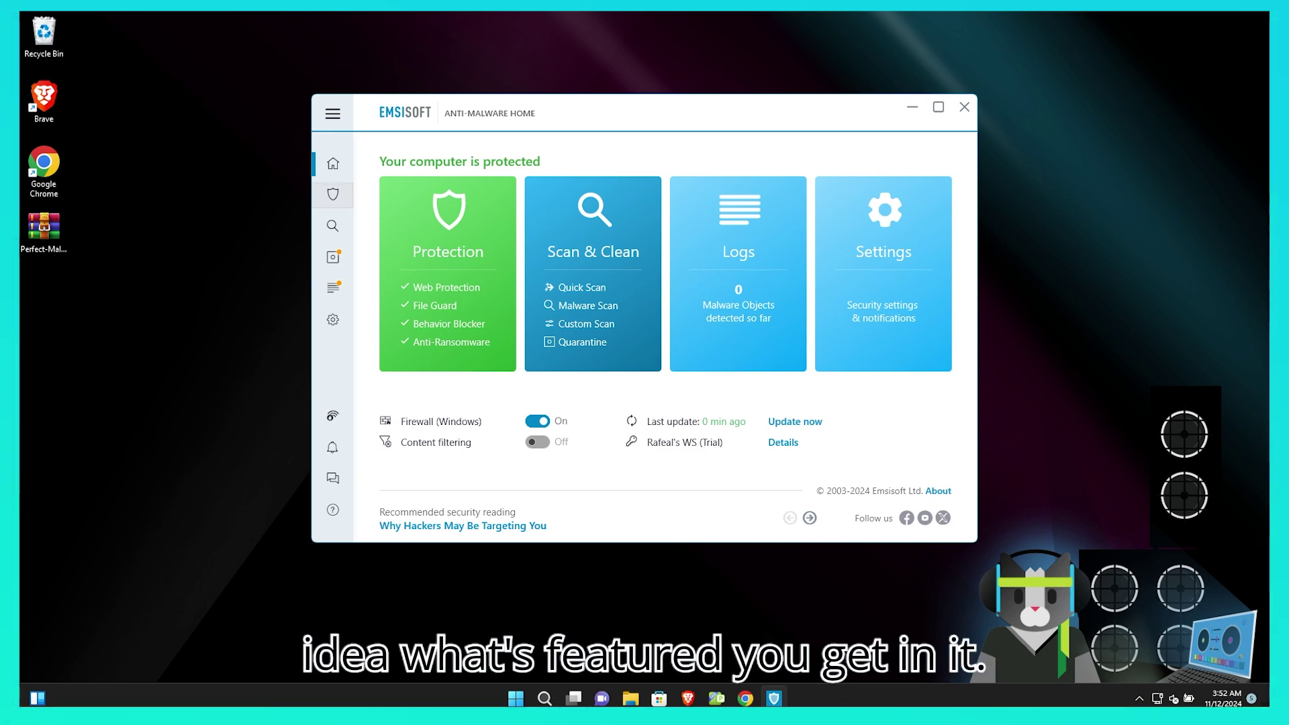
Review the protection settings, going through the Behavior blocker, File guard and Web protection sections.
click(333, 195)
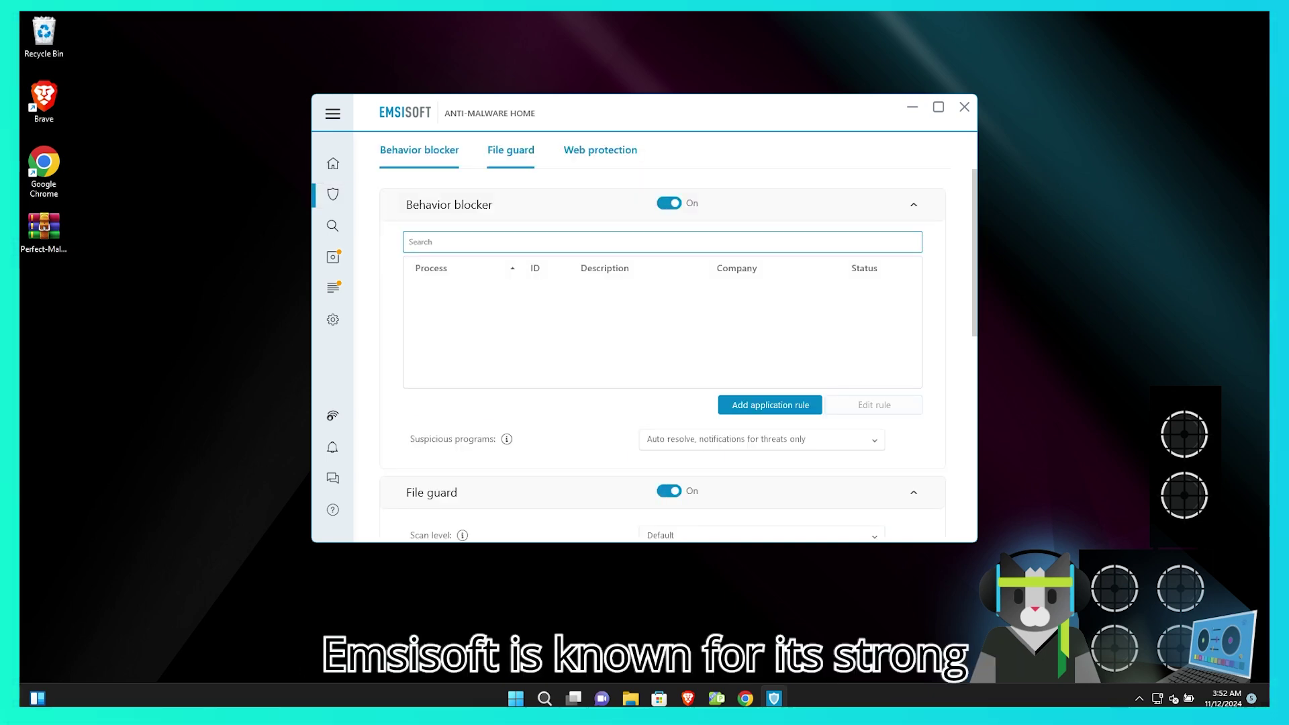
scroll(662, 356, down, 5)
scroll(662, 356, down, 3)
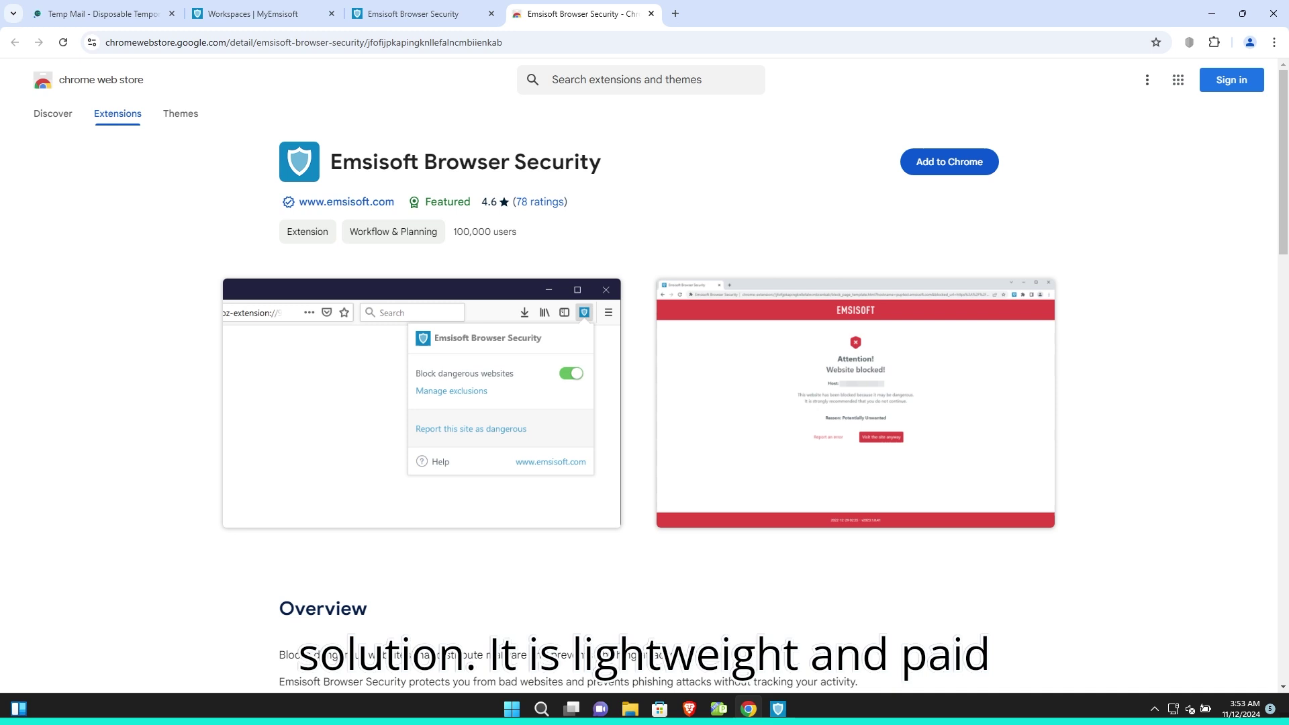
Add the Emsisoft Browser Security extension to Chrome from the web store and pin it.
click(950, 162)
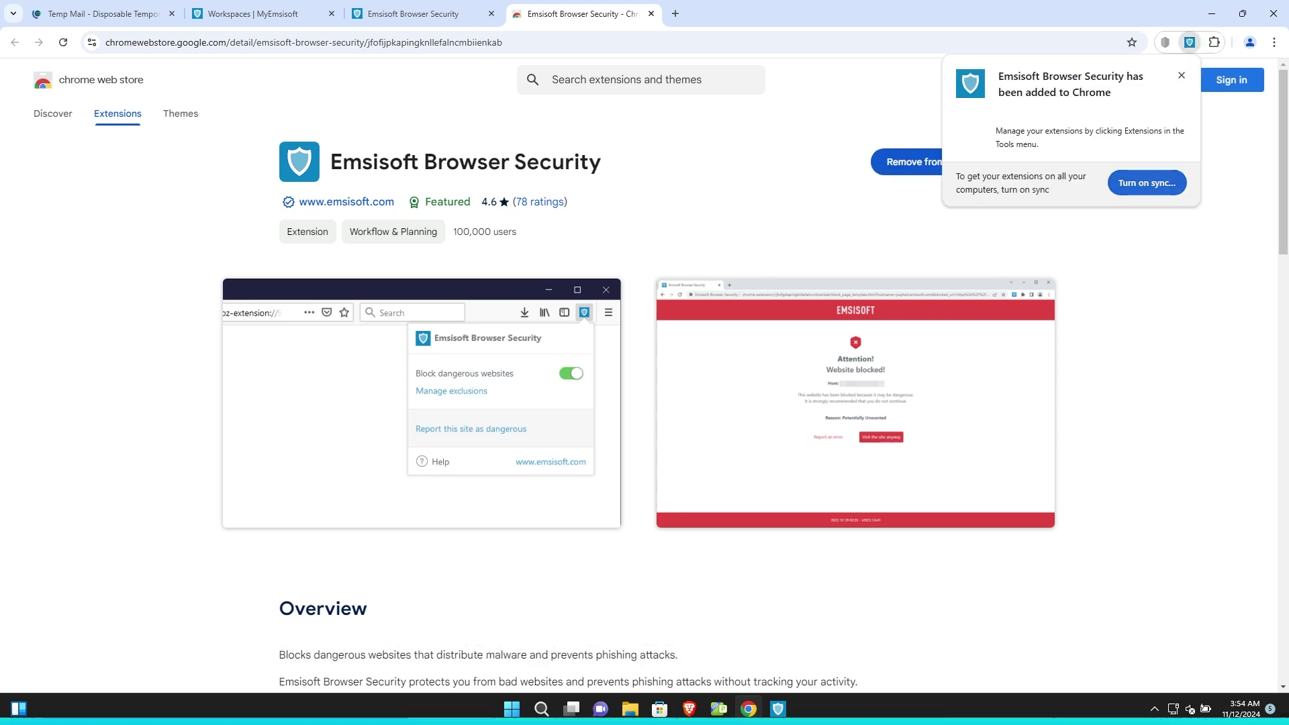
click(1213, 42)
click(1167, 148)
key(Escape)
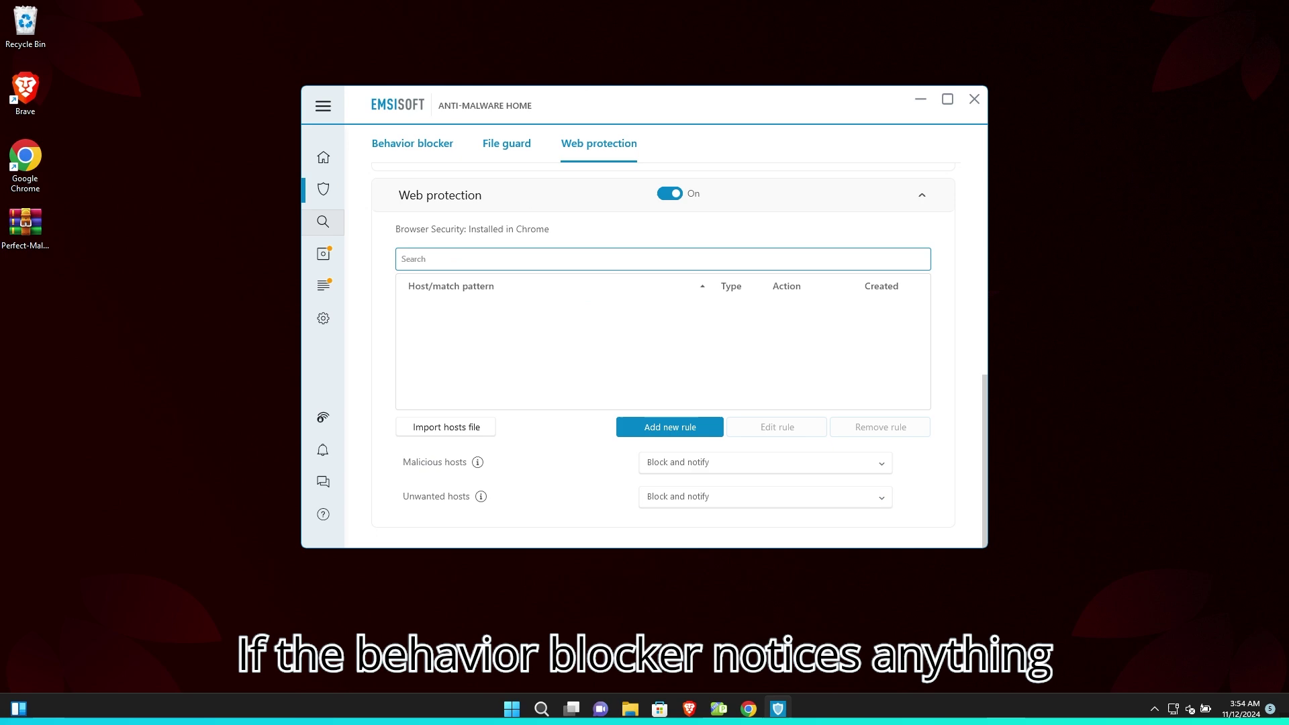
Review the scan options, covering the scan types, scheduled scans, scanner settings and Emergency Kit Maker.
click(323, 221)
scroll(547, 349, down, 1)
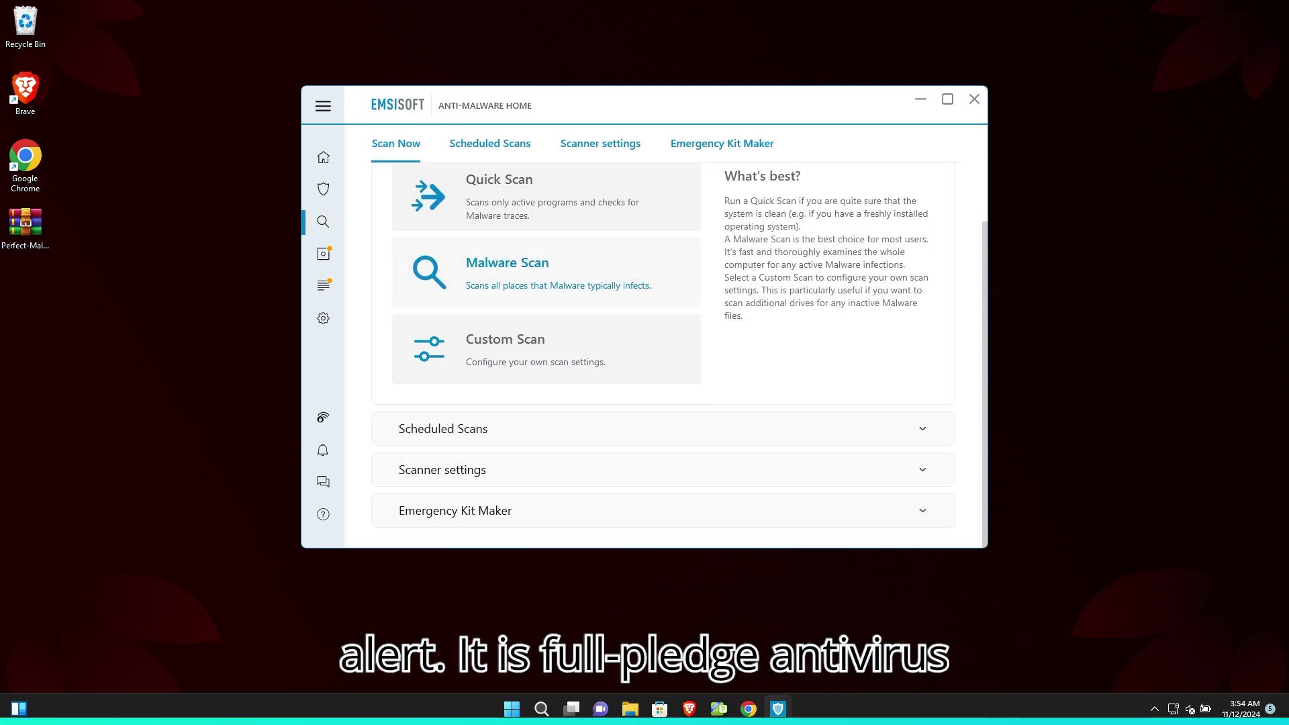
click(490, 143)
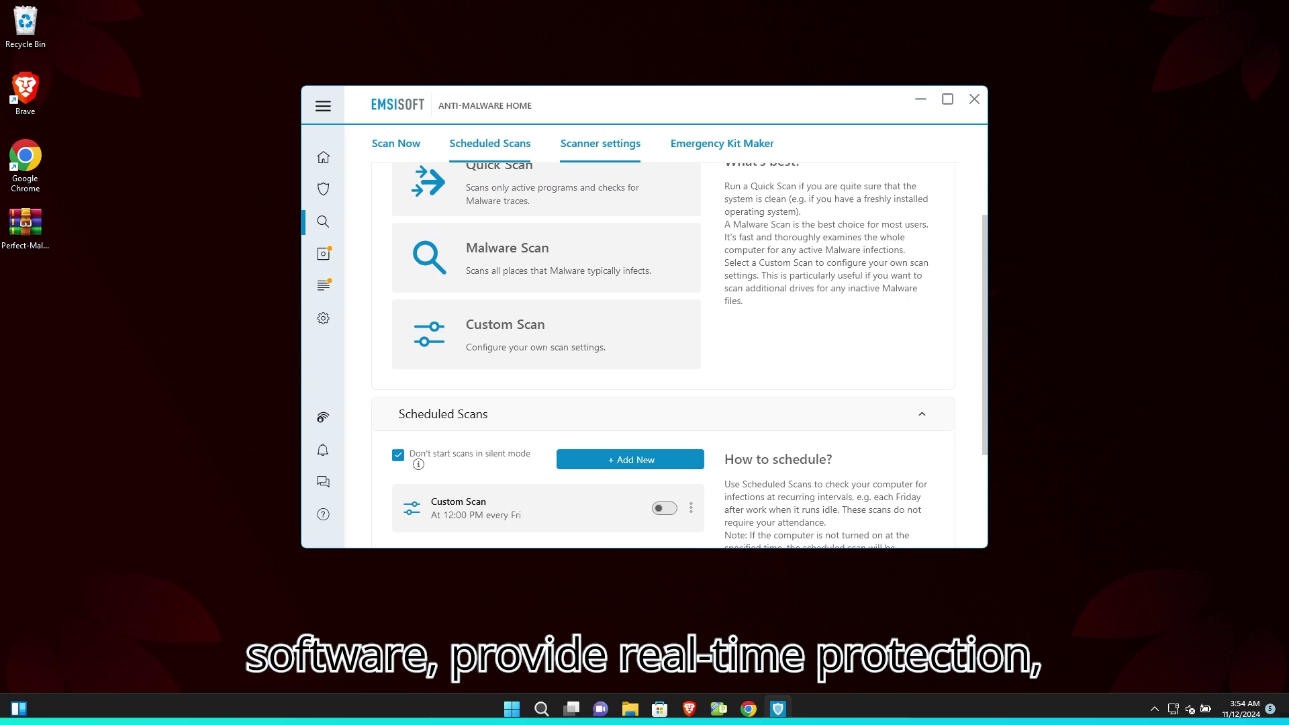
click(599, 143)
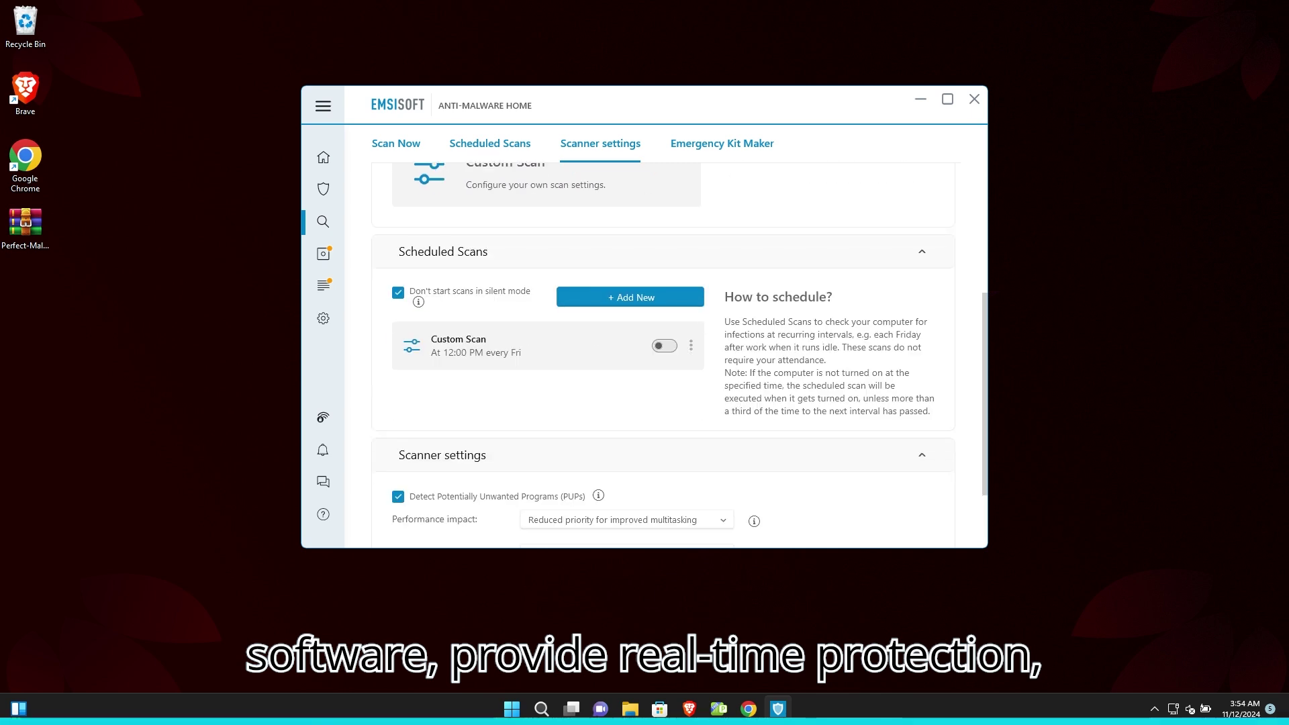
scroll(645, 336, down, 2)
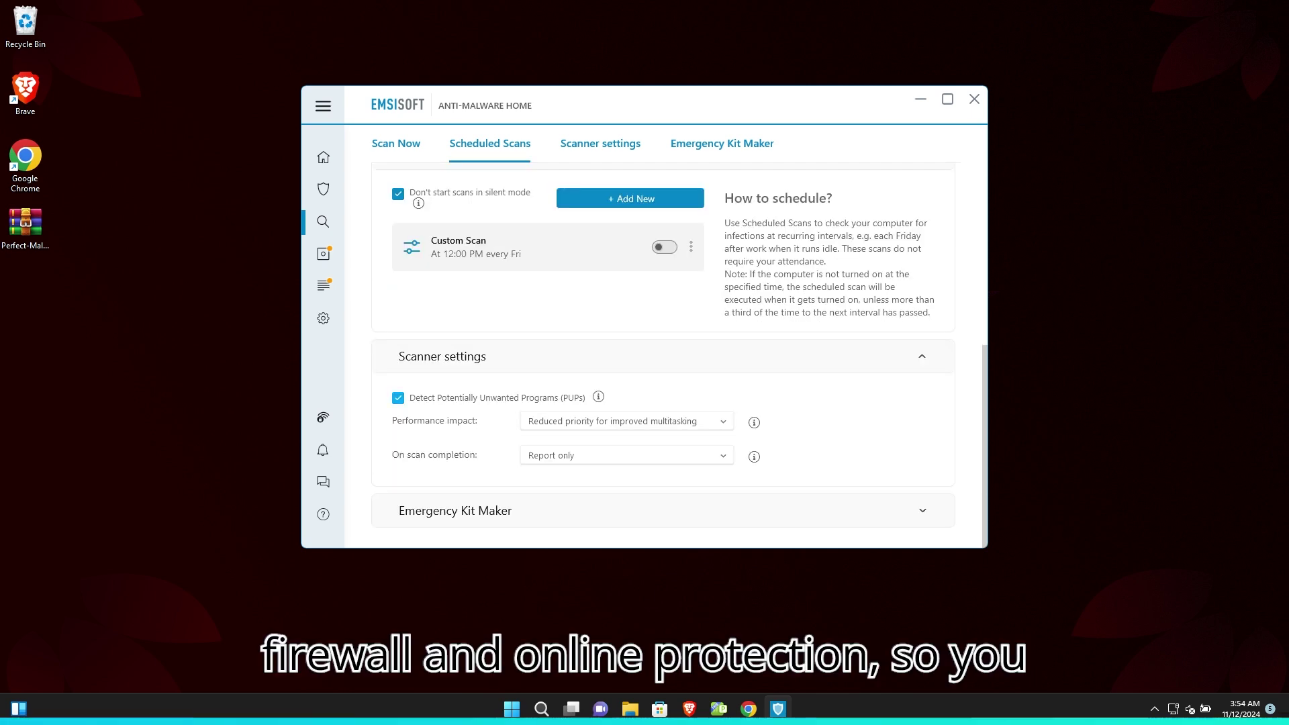
click(722, 143)
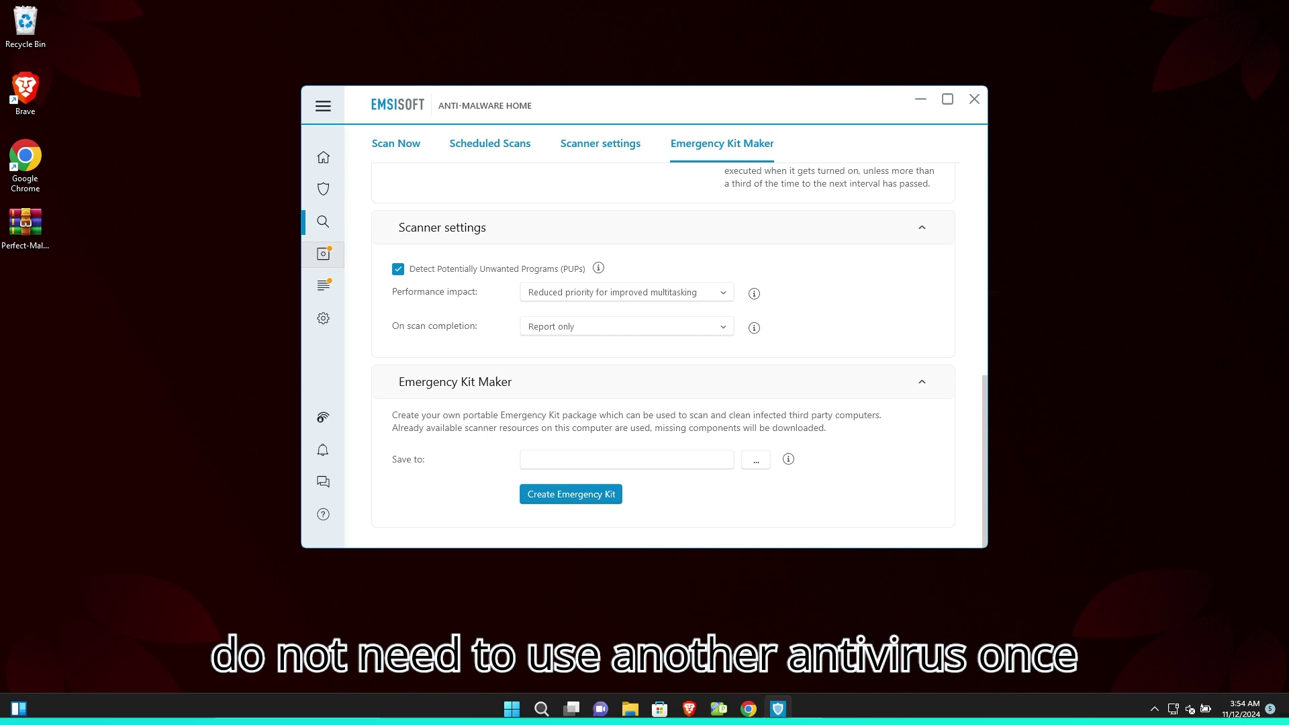
View the quarantine and look through the log entries of all components.
click(323, 254)
click(323, 285)
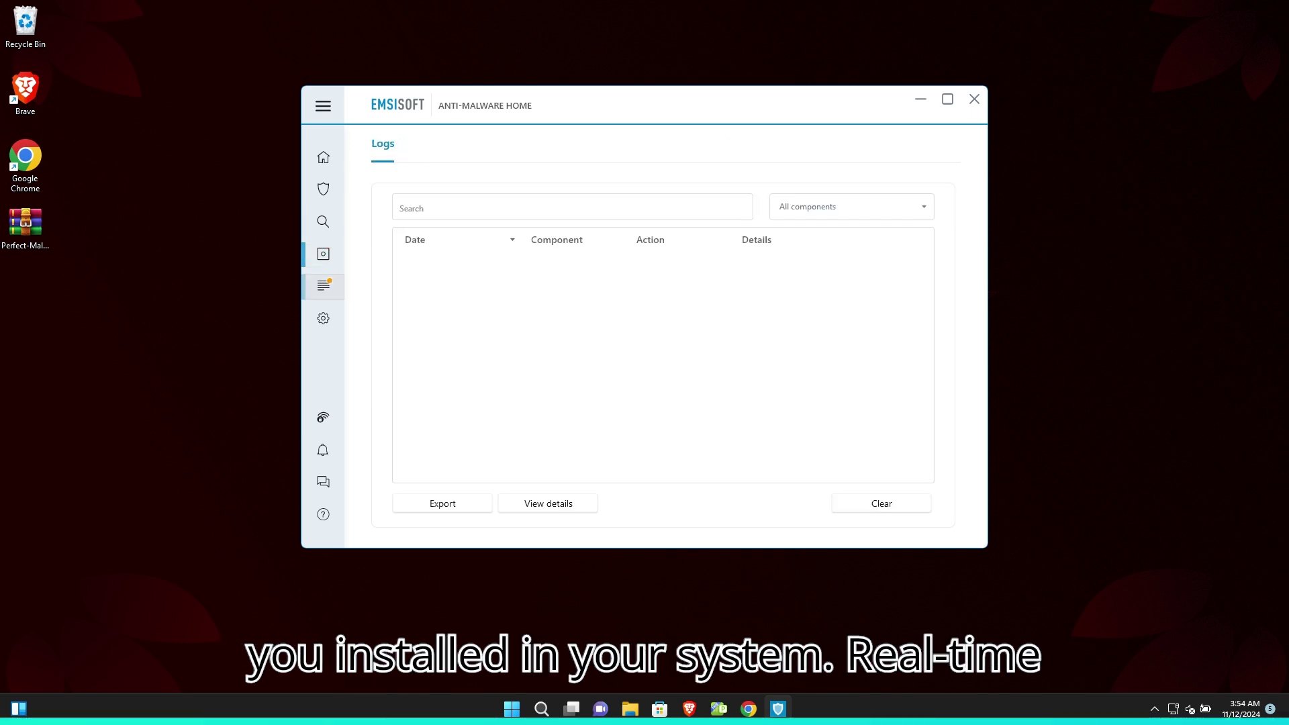
scroll(663, 367, down, 6)
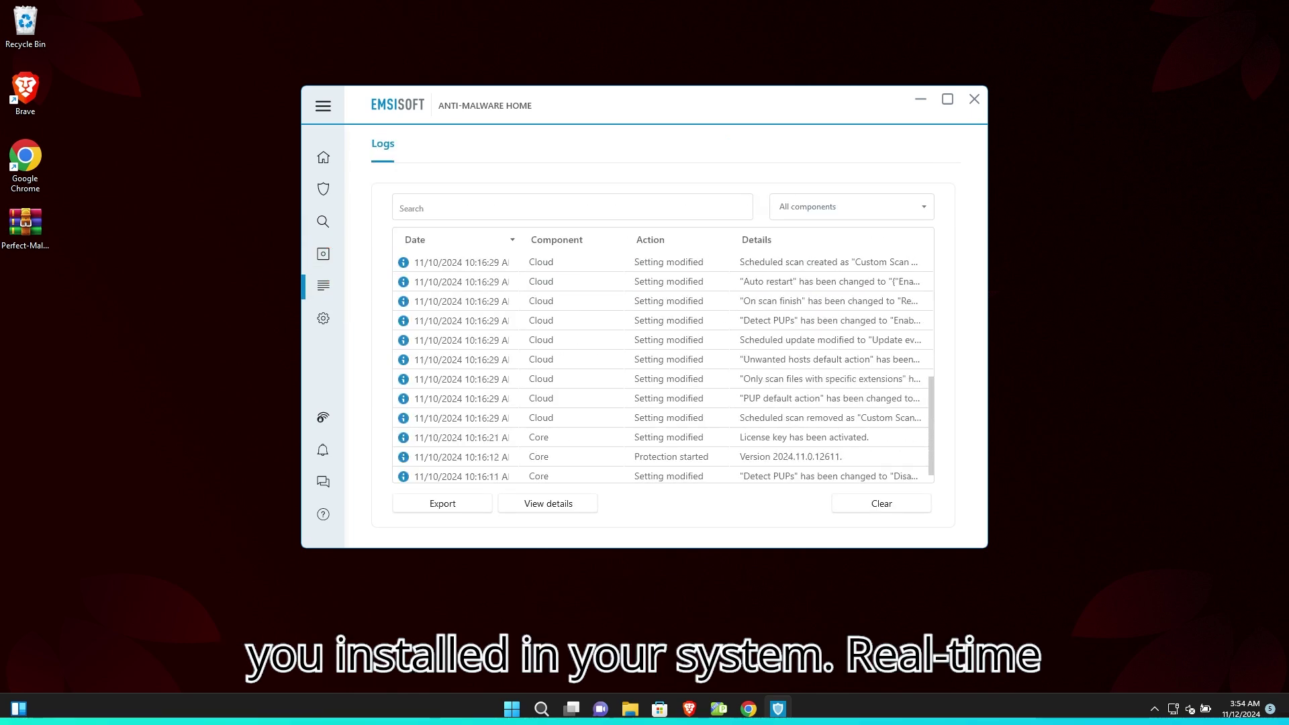
scroll(663, 367, up, 6)
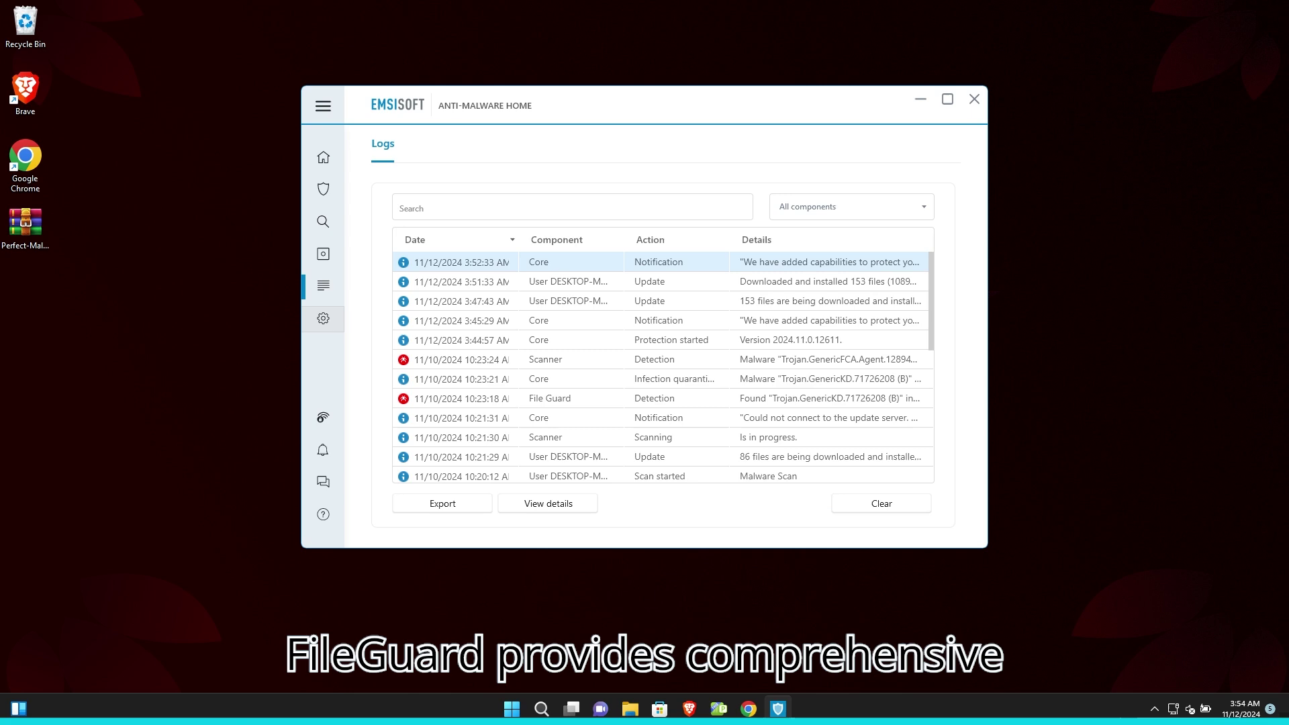
Review the program settings for exclusions, notifications, updates, advanced options, permissions and remote management.
click(323, 318)
click(482, 143)
click(563, 143)
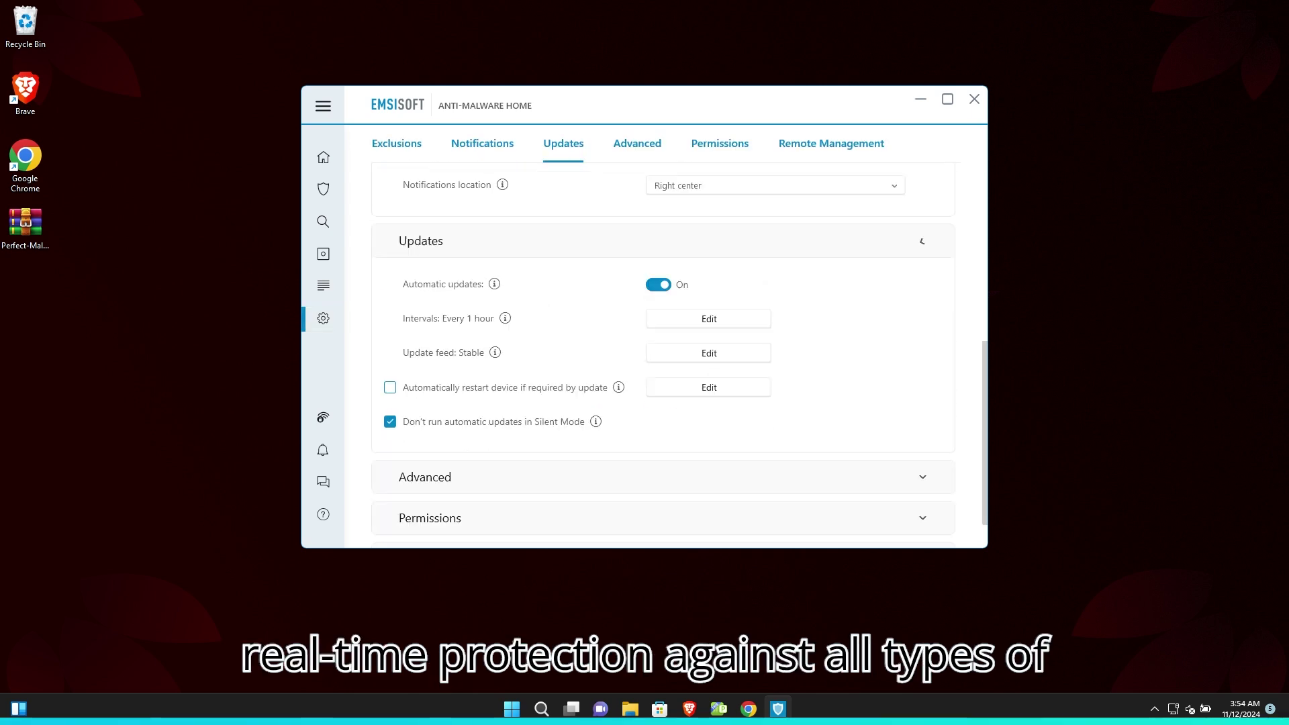
click(482, 143)
click(396, 143)
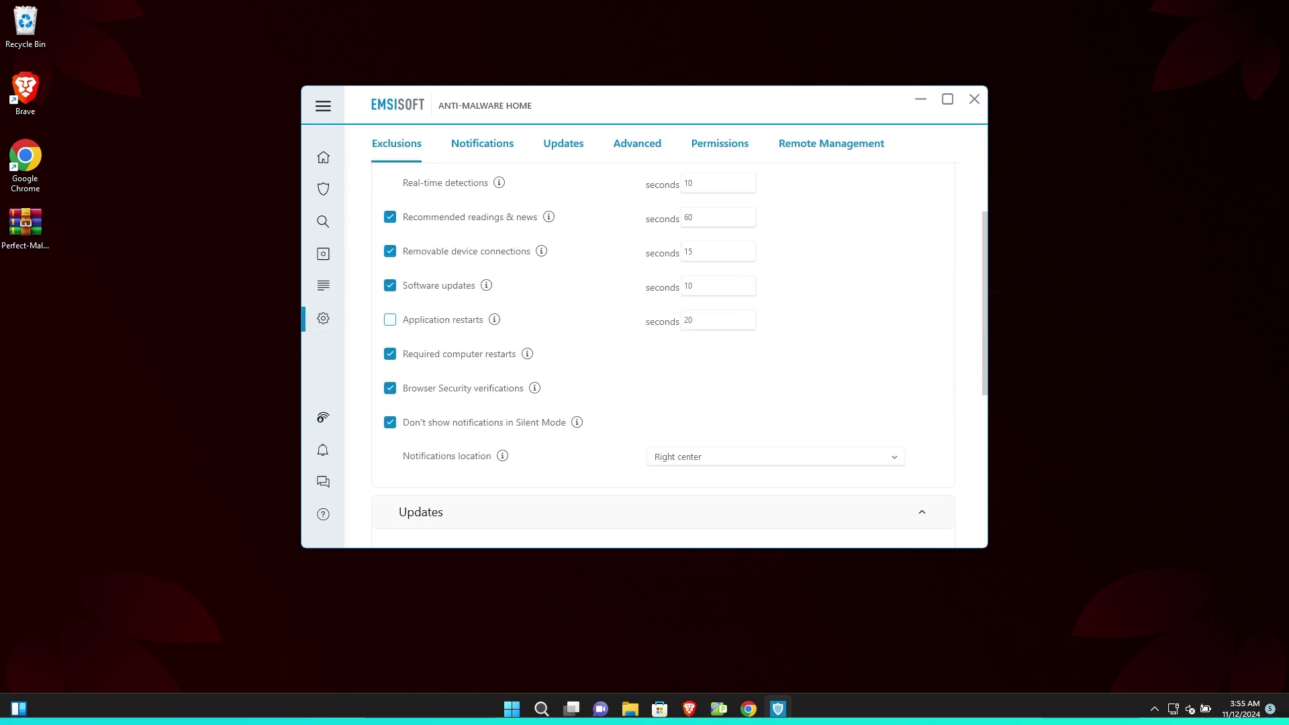
click(563, 143)
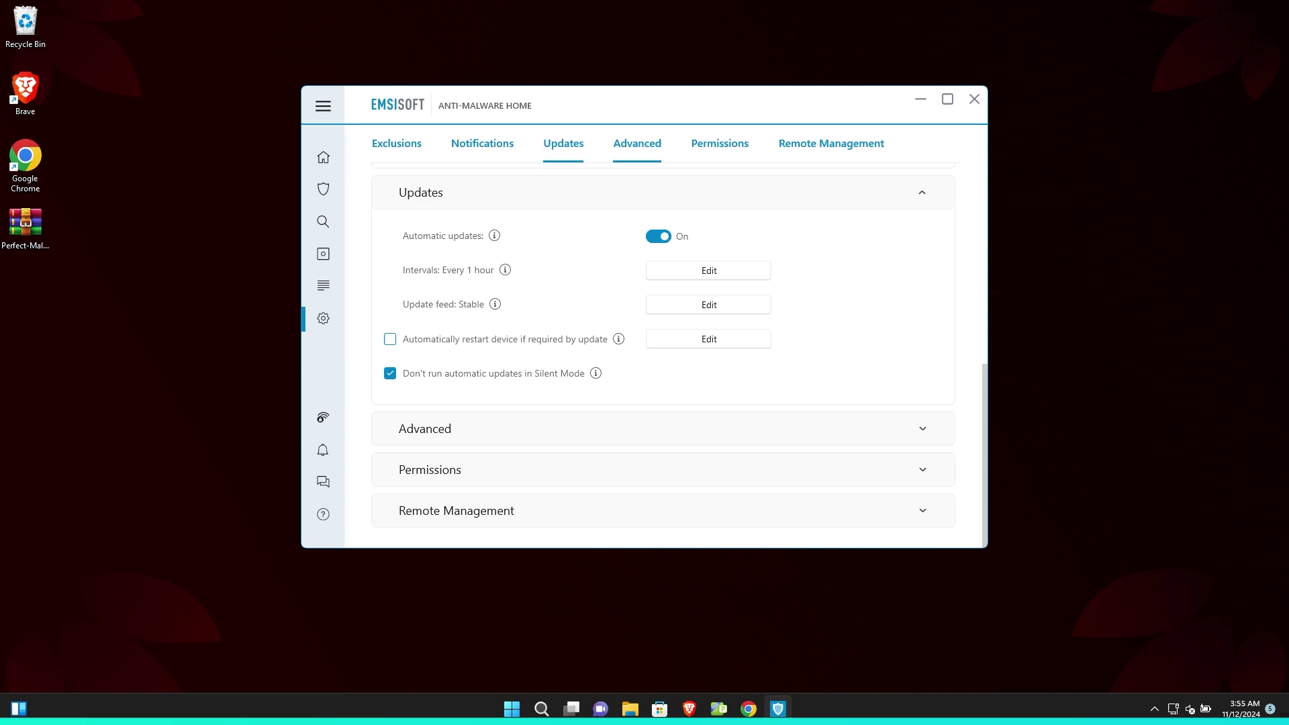
click(637, 143)
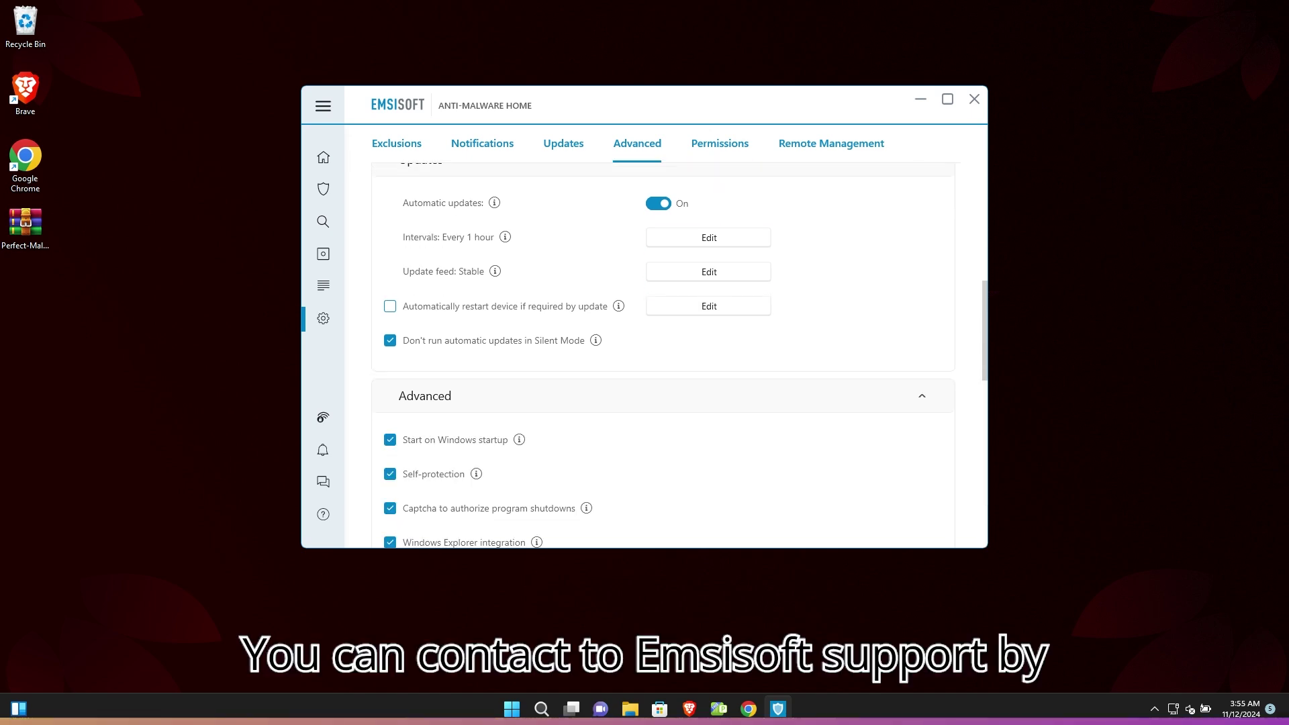
scroll(663, 354, down, 2)
click(720, 143)
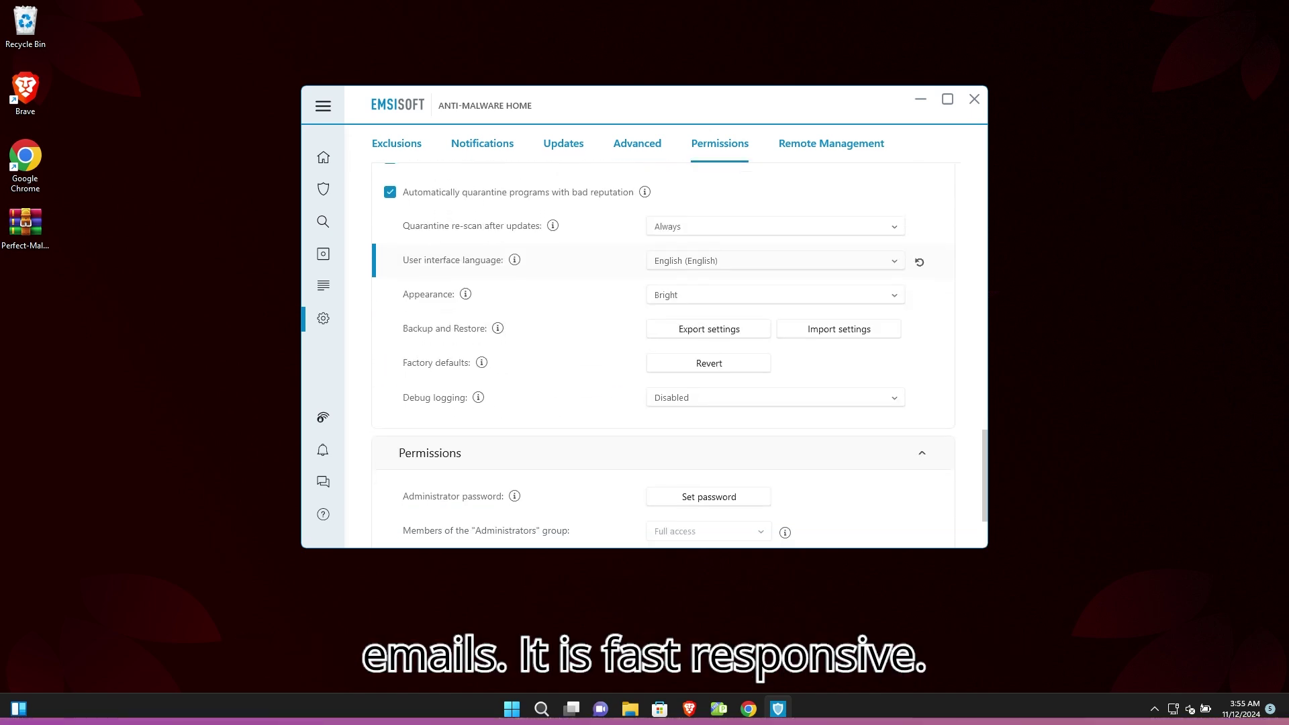
click(831, 143)
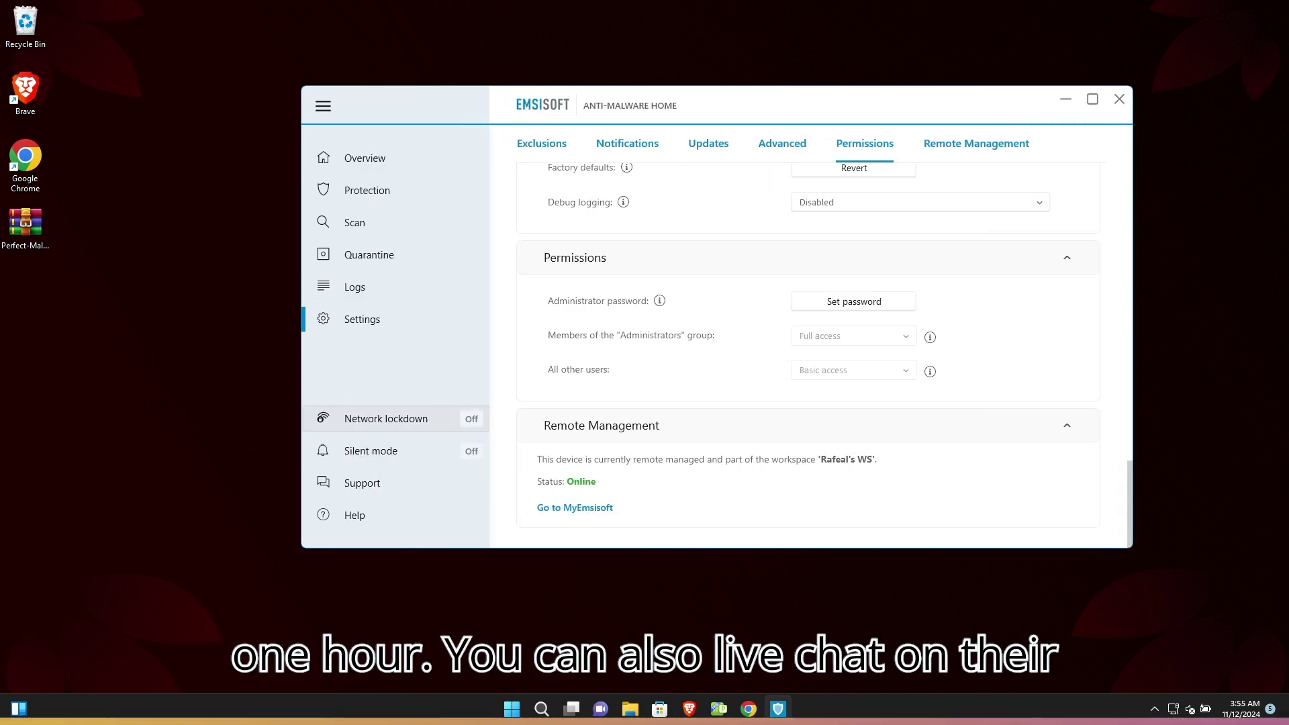
Try turning on Network lockdown, cancel going offline, and view the customer support options.
click(323, 419)
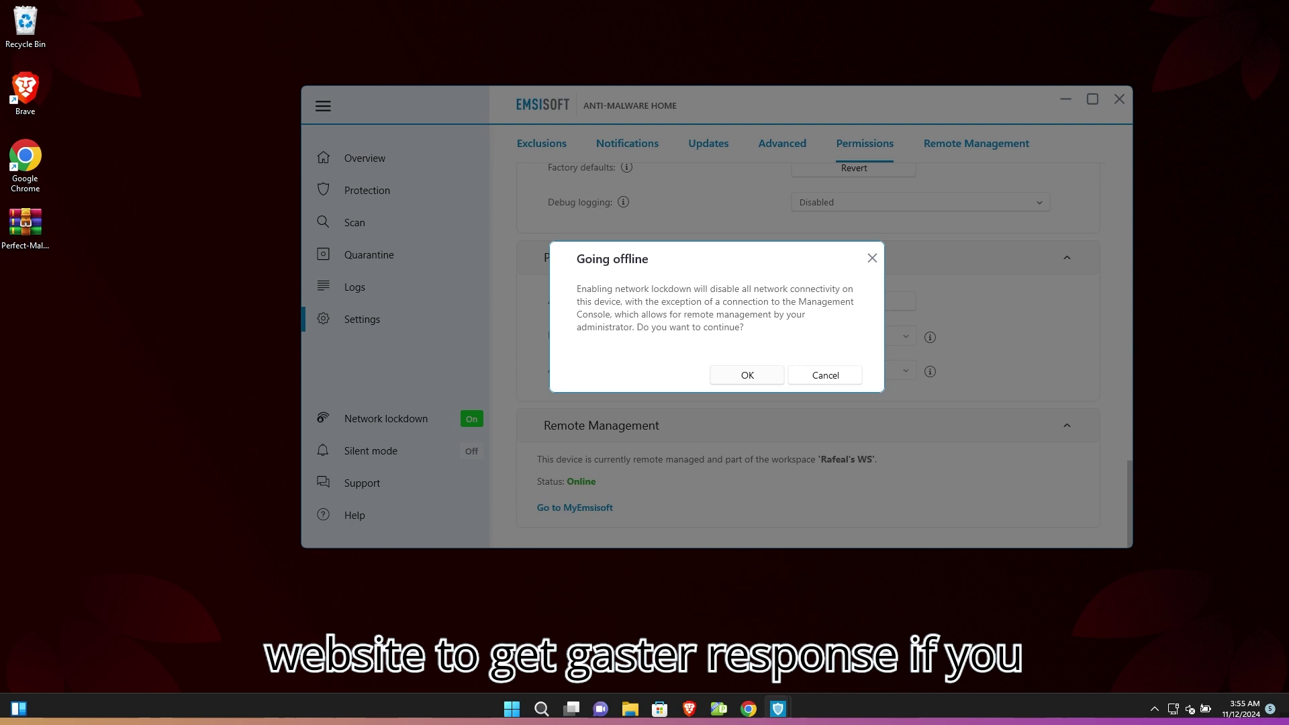
click(825, 375)
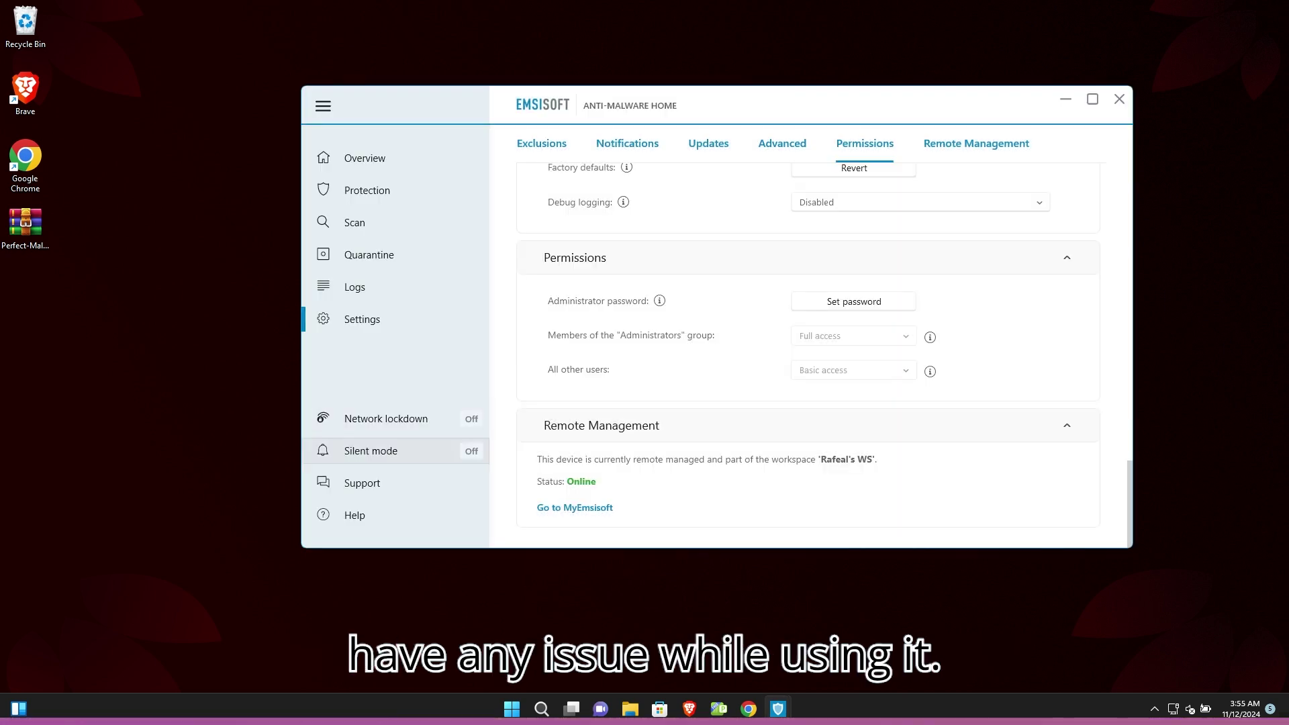
click(362, 483)
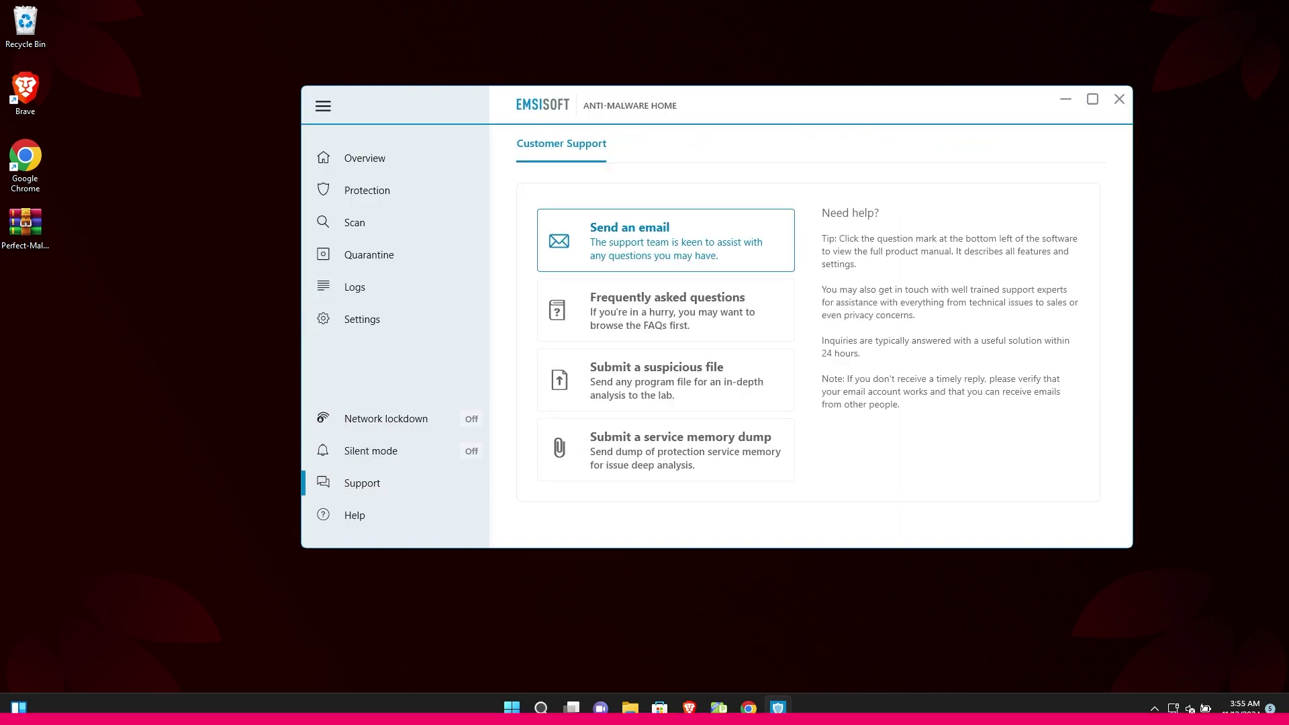
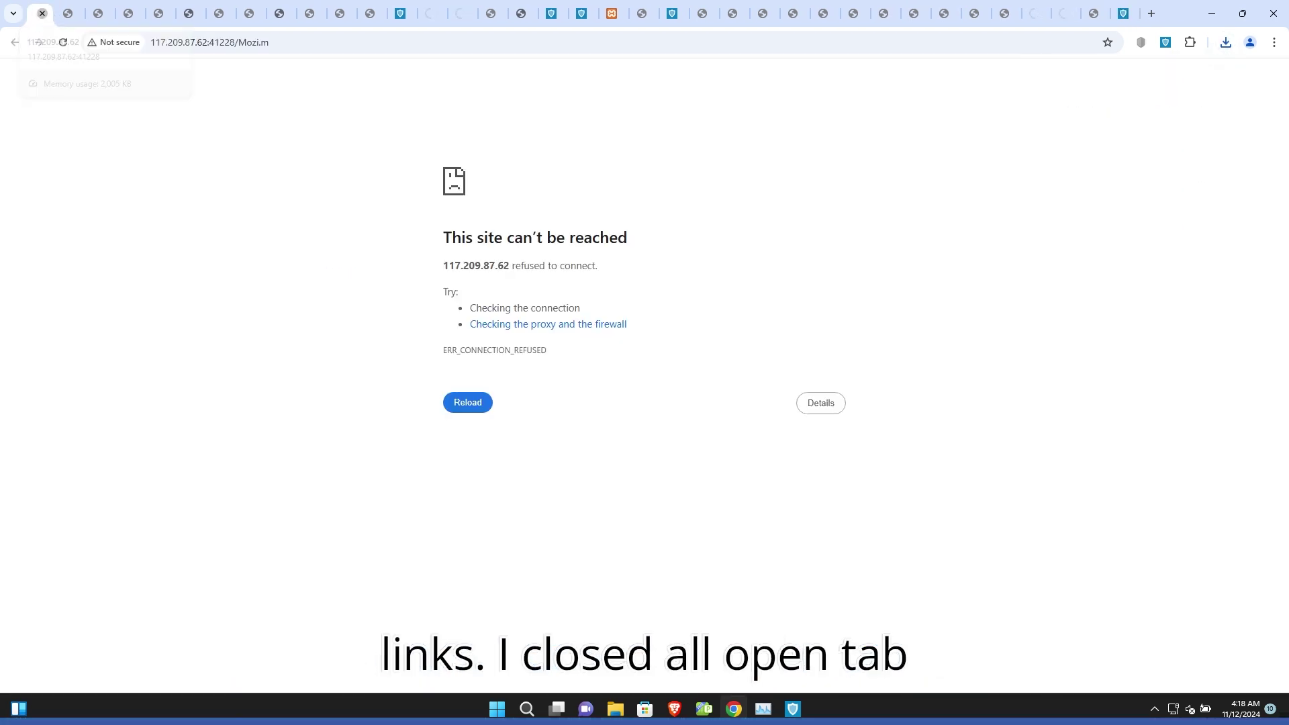
Close the malicious-link tabs in Chrome one by one, leaving only the blocked page for host 123.189.133.239.
click(42, 14)
click(42, 13)
click(41, 13)
click(42, 13)
click(41, 13)
click(42, 14)
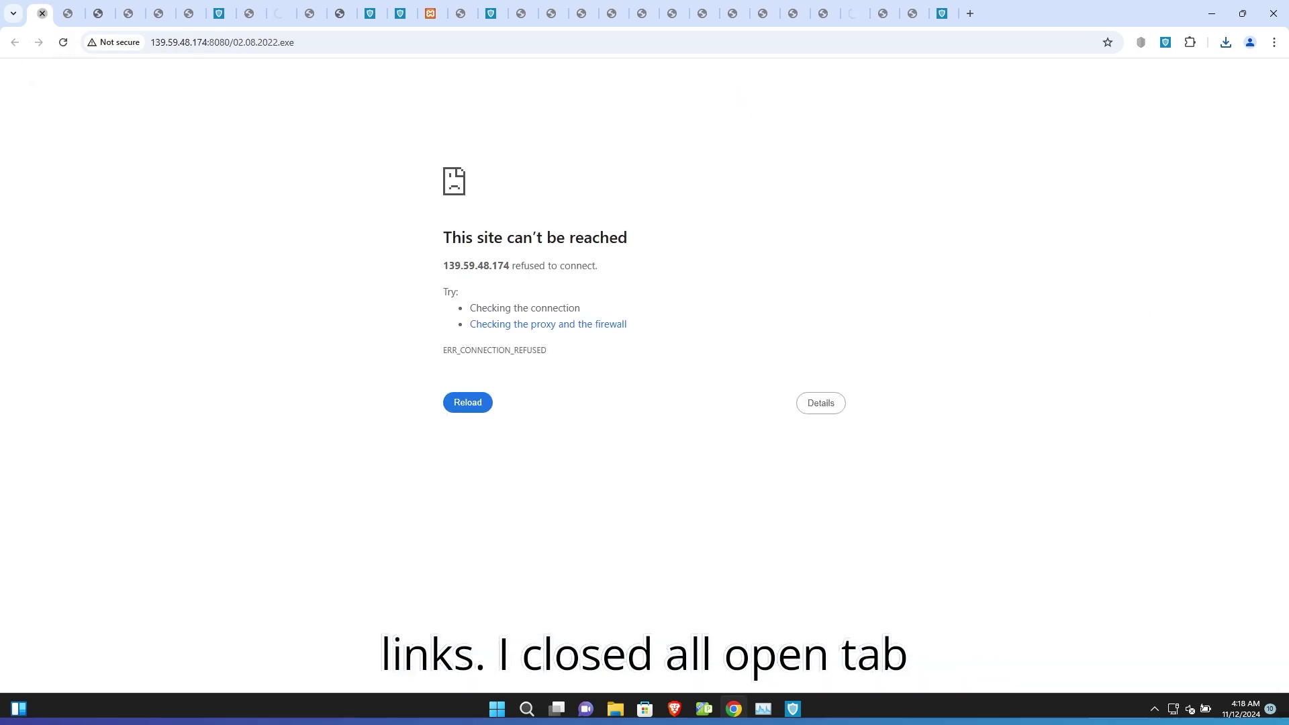
click(42, 13)
click(42, 14)
click(41, 13)
click(42, 14)
click(41, 13)
key(ctrl+w)
key(ctrl+w)
key(ctrl+w)
key(ctrl+w)
key(ctrl+w)
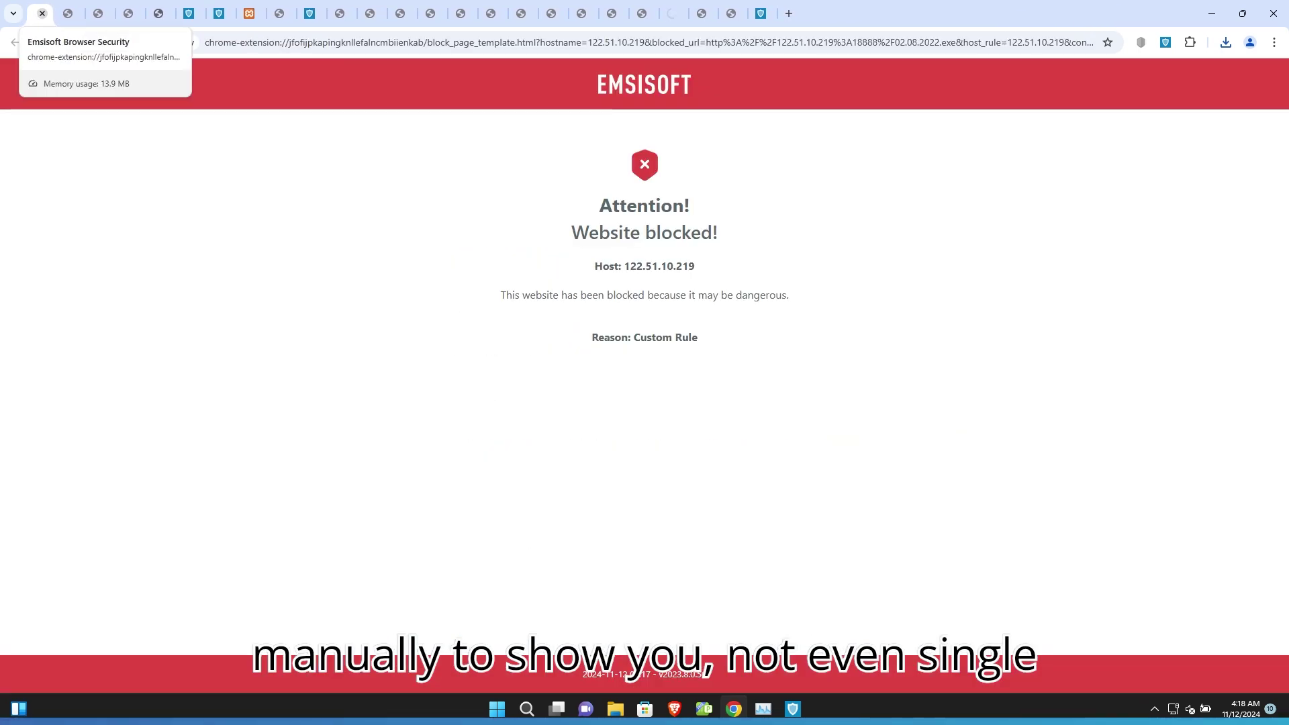
key(ctrl+w)
key(ctrl+w)
key(ctrl+w)
key(ctrl+w)
key(ctrl+w)
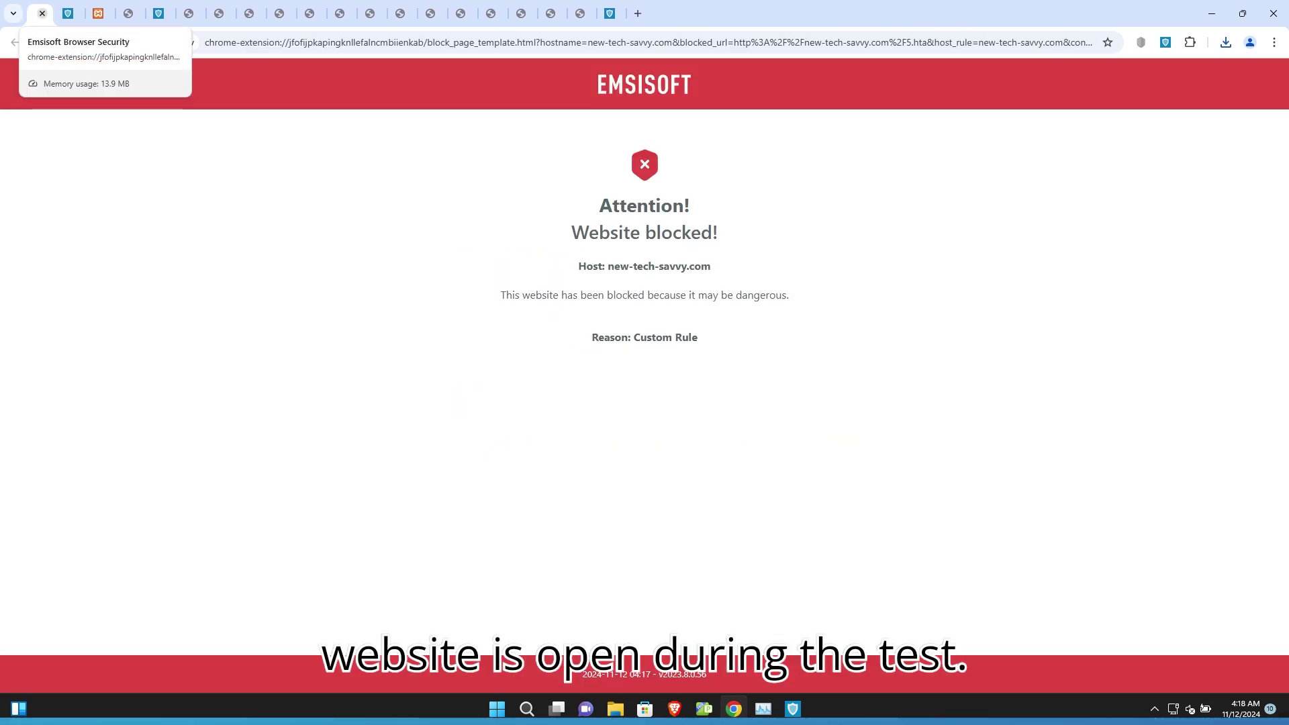
key(ctrl+w)
key(ctrl+w)
key(ctrl+w)
key(ctrl+w)
key(ctrl+w)
key(ctrl+w)
key(ctrl+w)
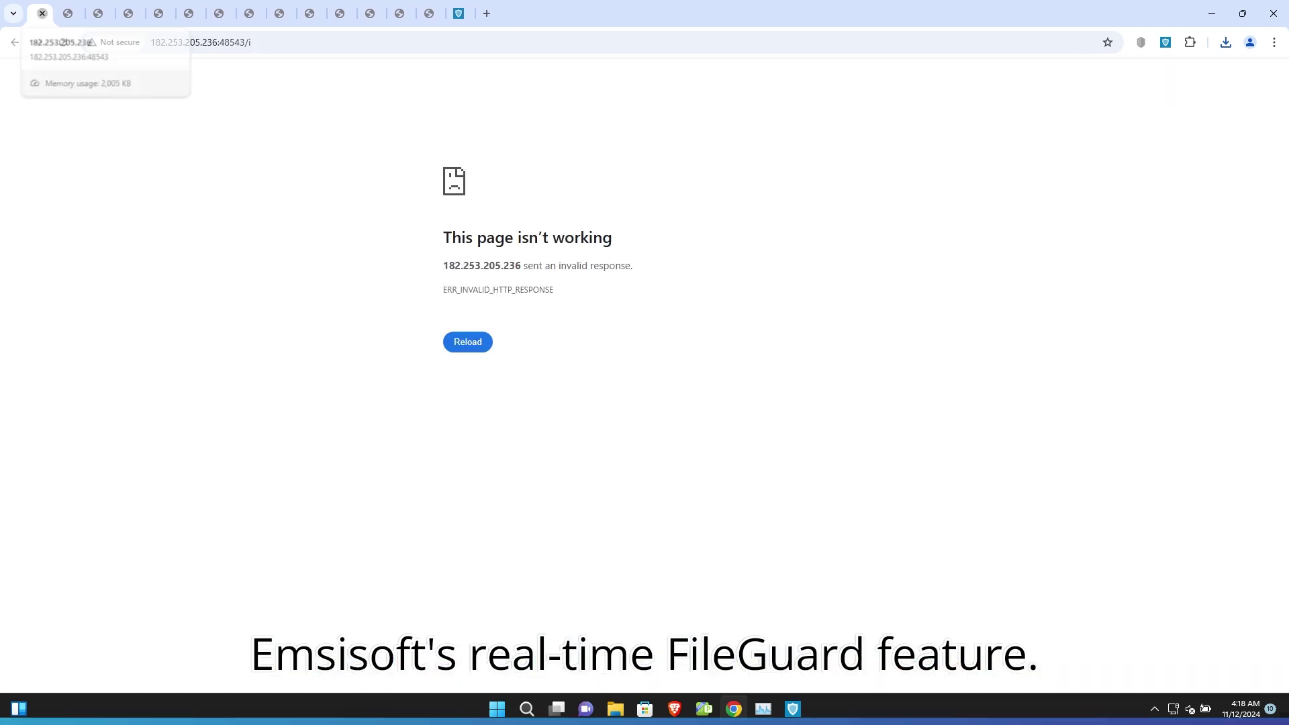
key(ctrl+w)
key(ctrl+w)
key(ctrl+w)
key(ctrl+w)
key(ctrl+w)
key(ctrl+w)
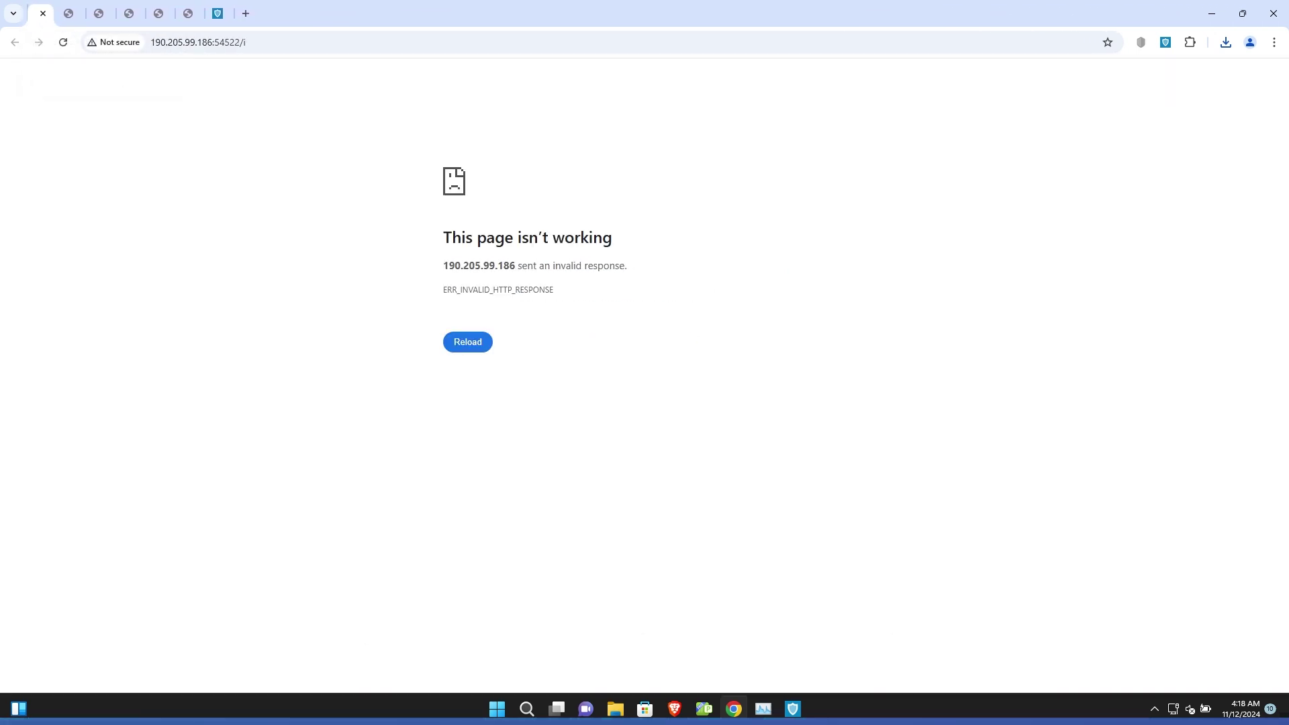
key(ctrl+w)
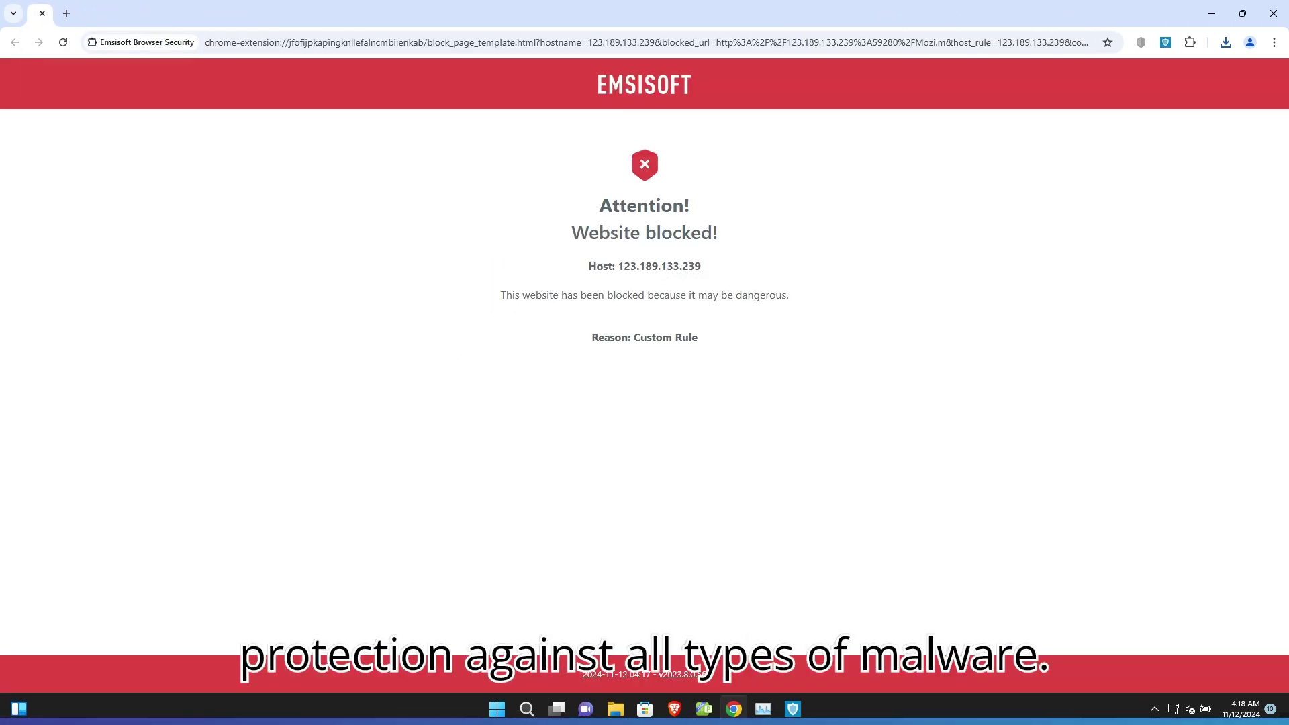
Examine the full Chrome download history for files from the tested malicious links.
click(1226, 42)
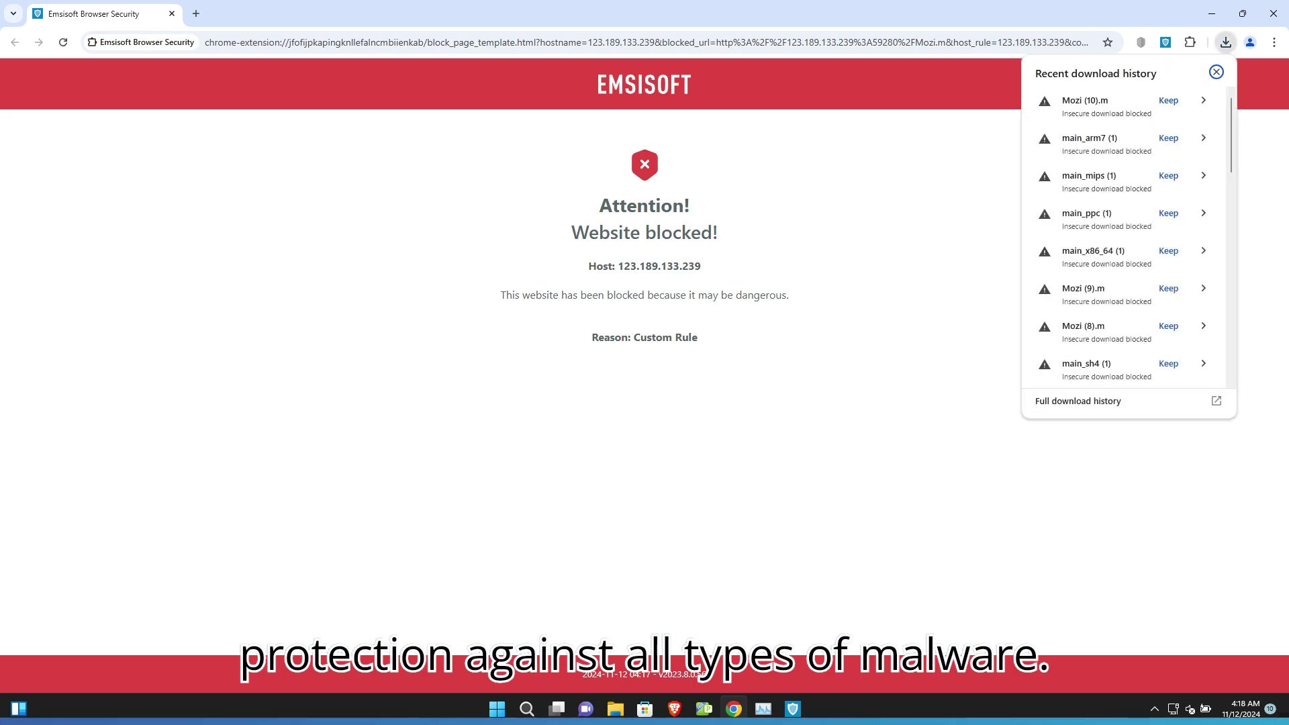
click(1058, 401)
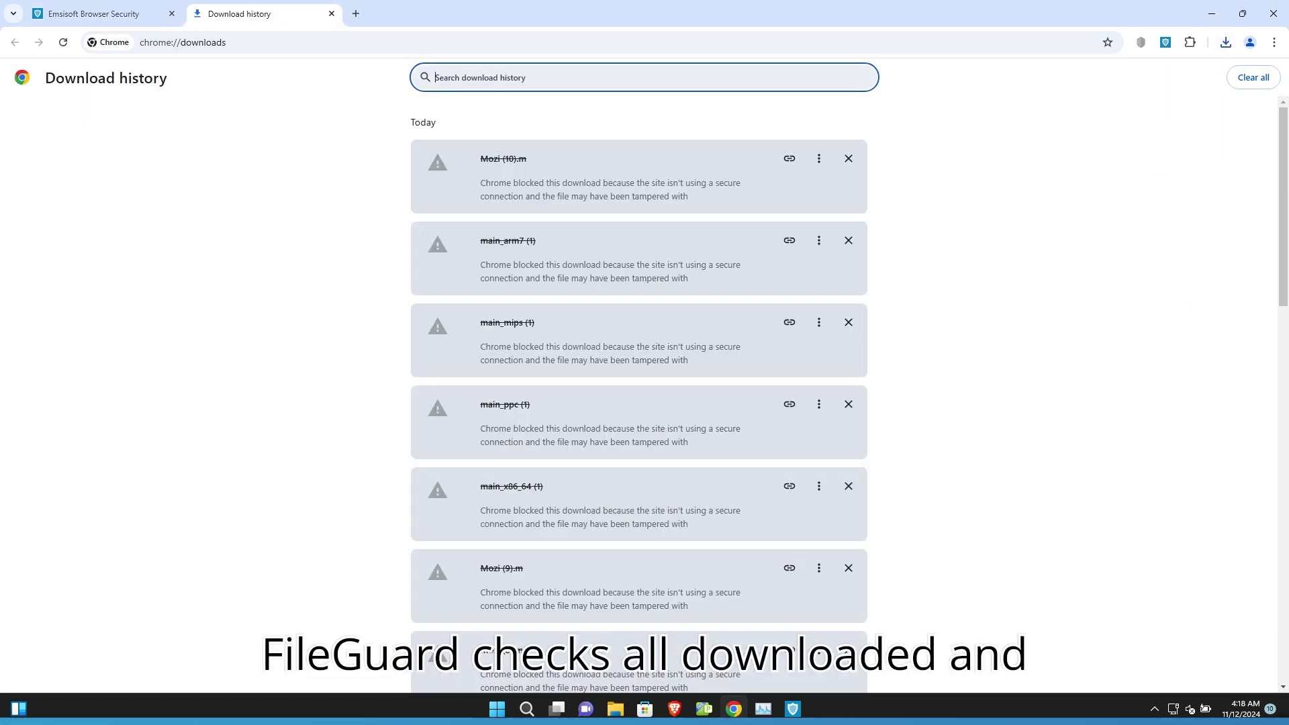
scroll(639, 396, down, 15)
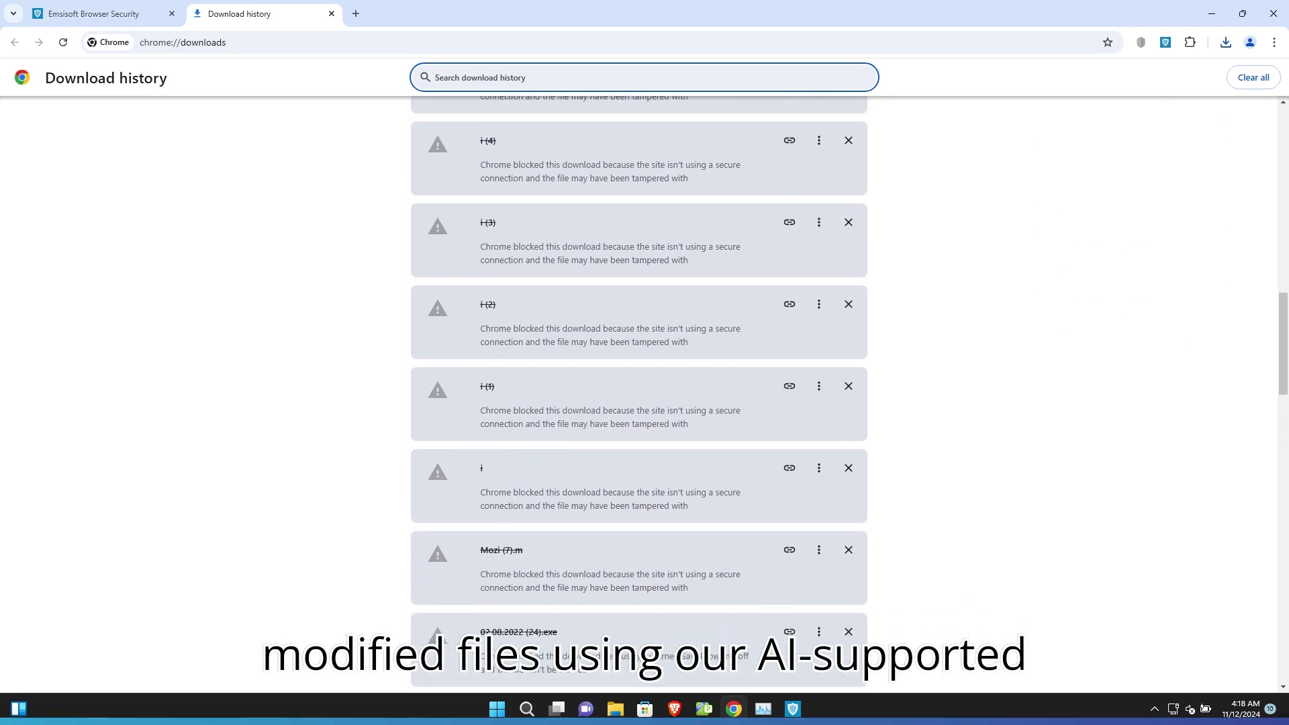
scroll(638, 396, down, 15)
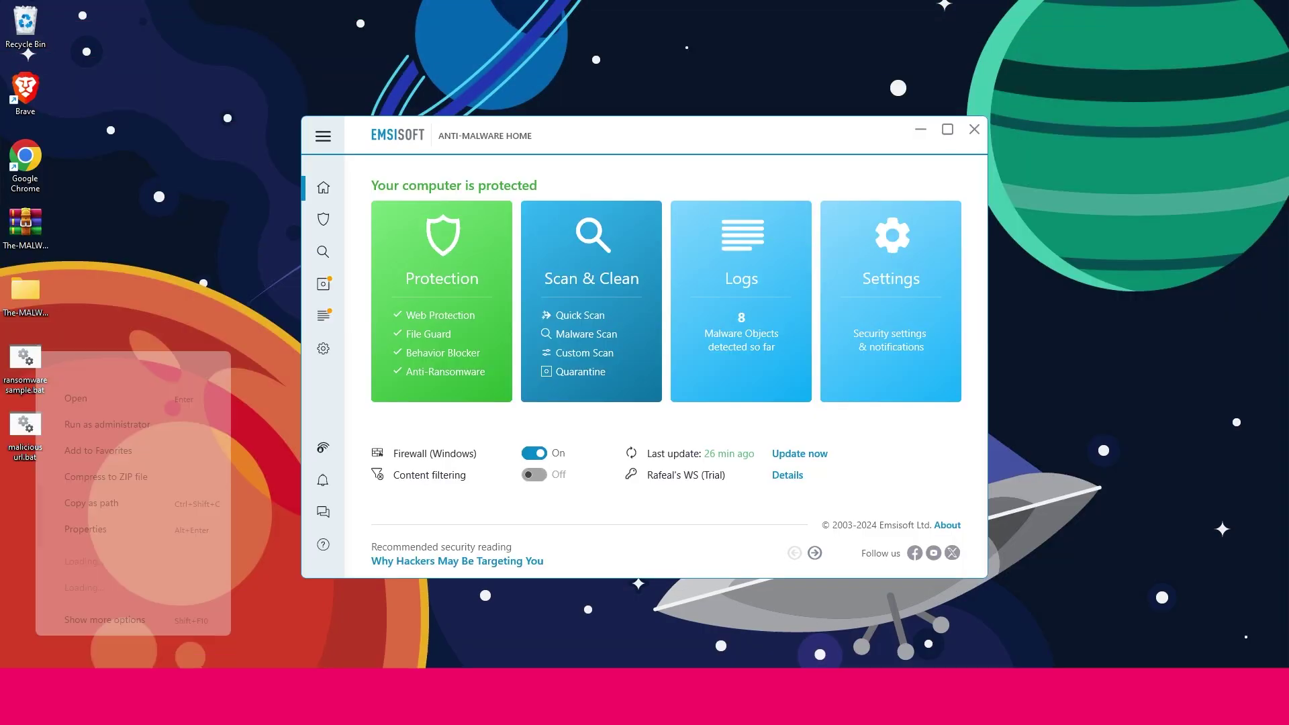
Run ransomware sample.bat from the desktop as administrator, allow it to make changes, and dismiss the file-opening prompt.
click(114, 416)
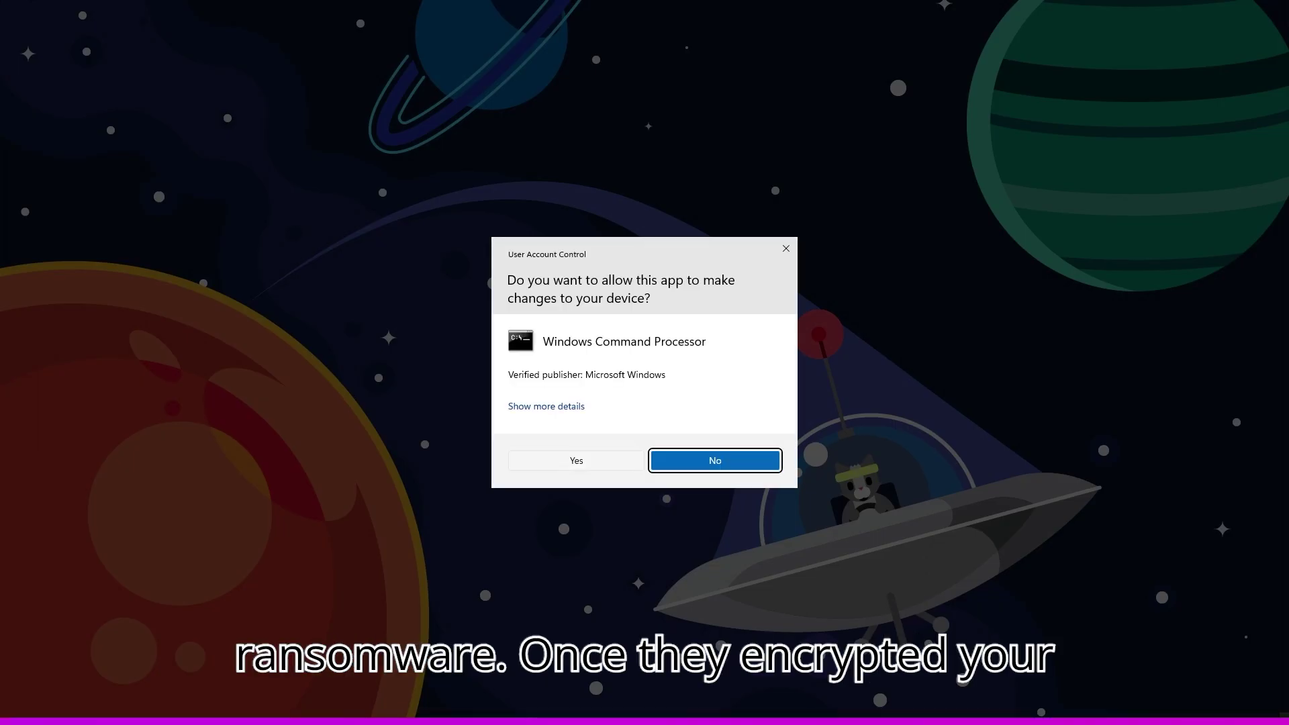
key(alt+y)
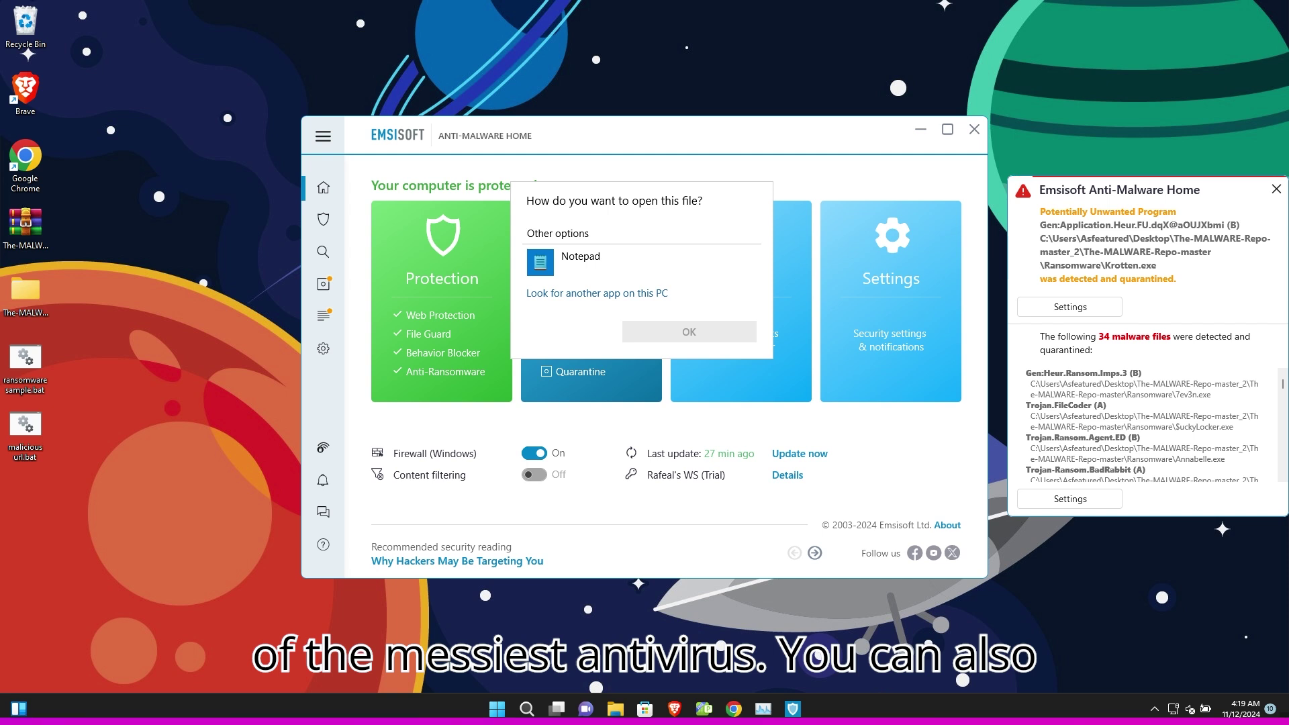
key(Escape)
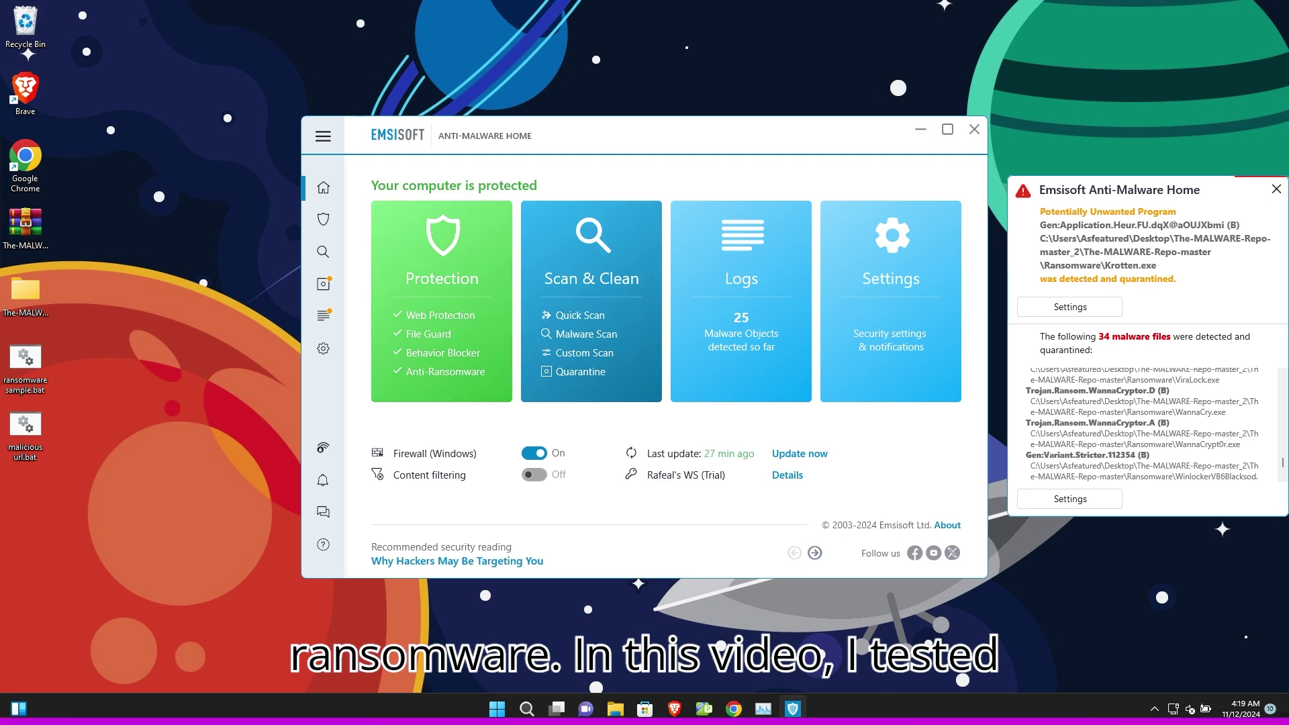
View the protection modules, the scan options and the list of quarantined items in turn.
click(439, 315)
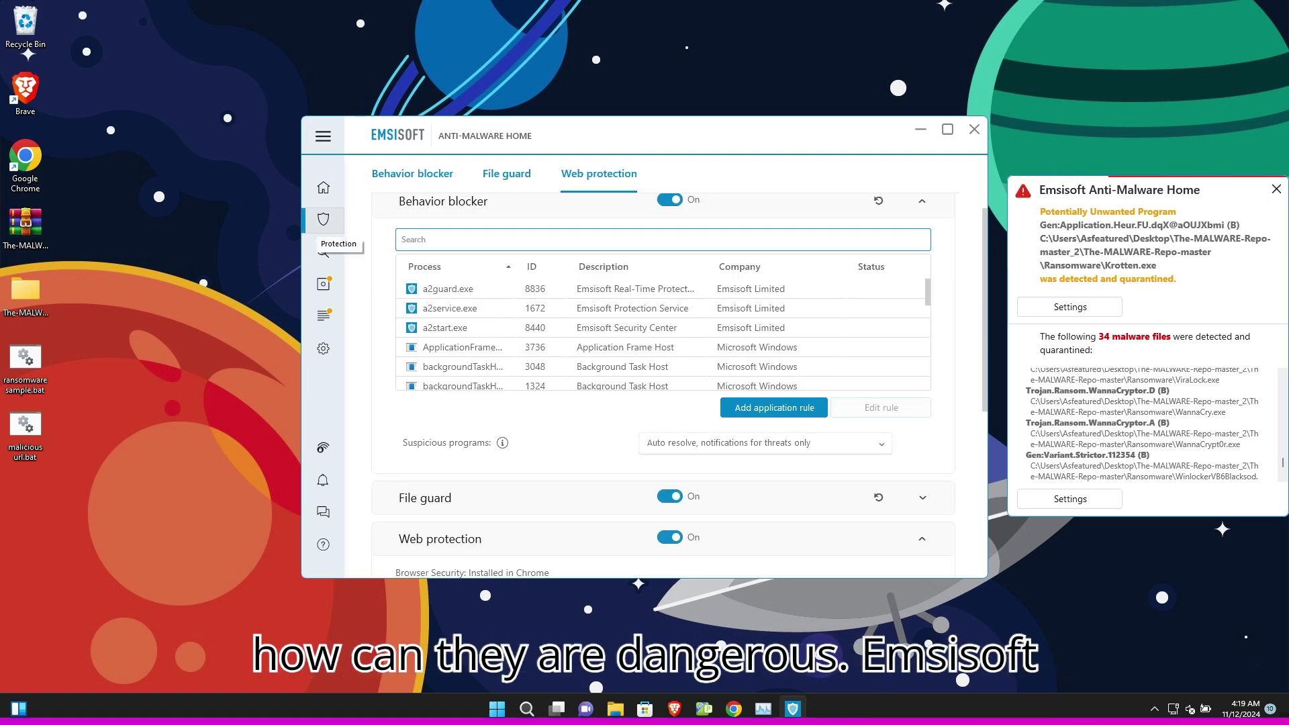
click(323, 188)
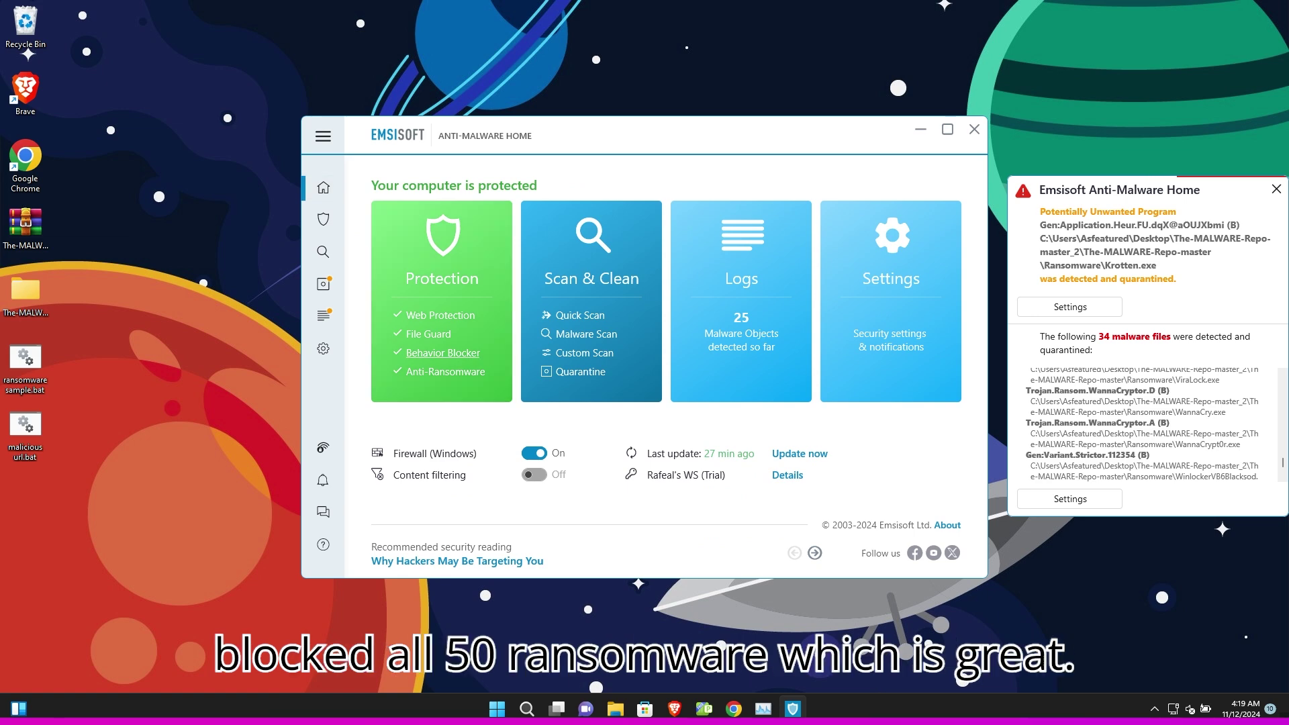
click(323, 251)
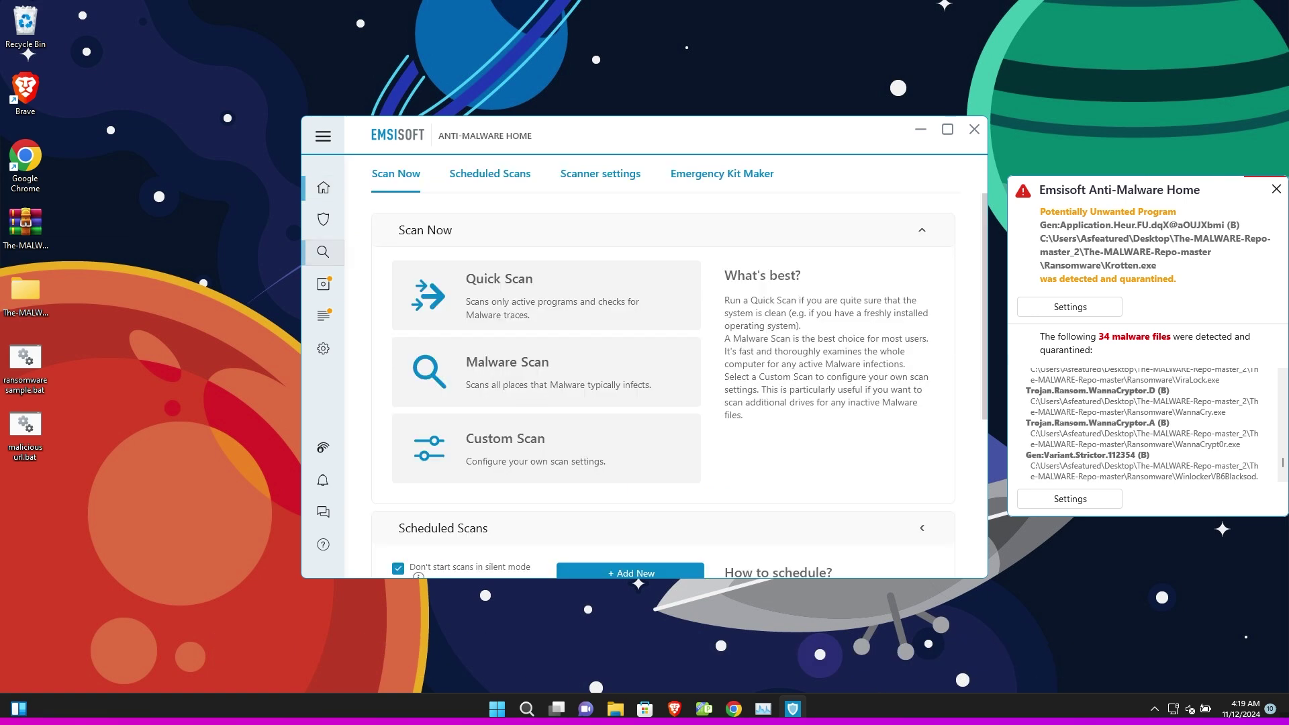
click(323, 283)
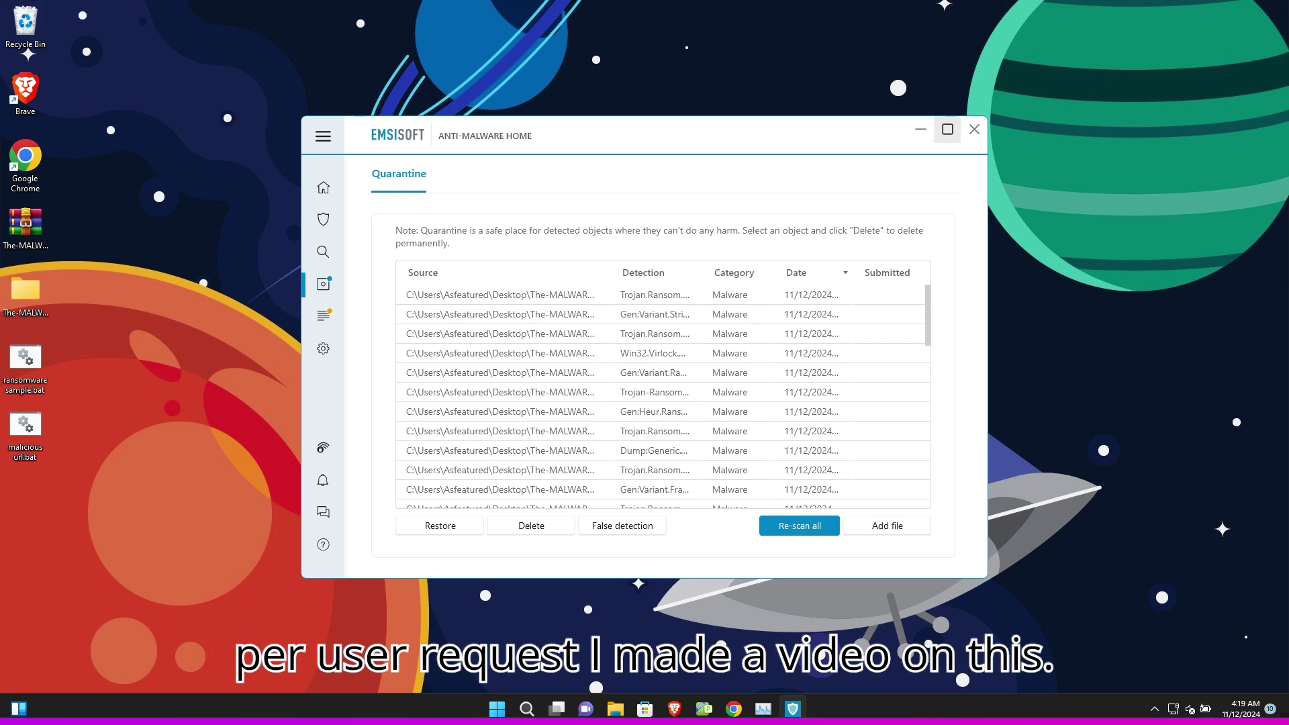
click(948, 129)
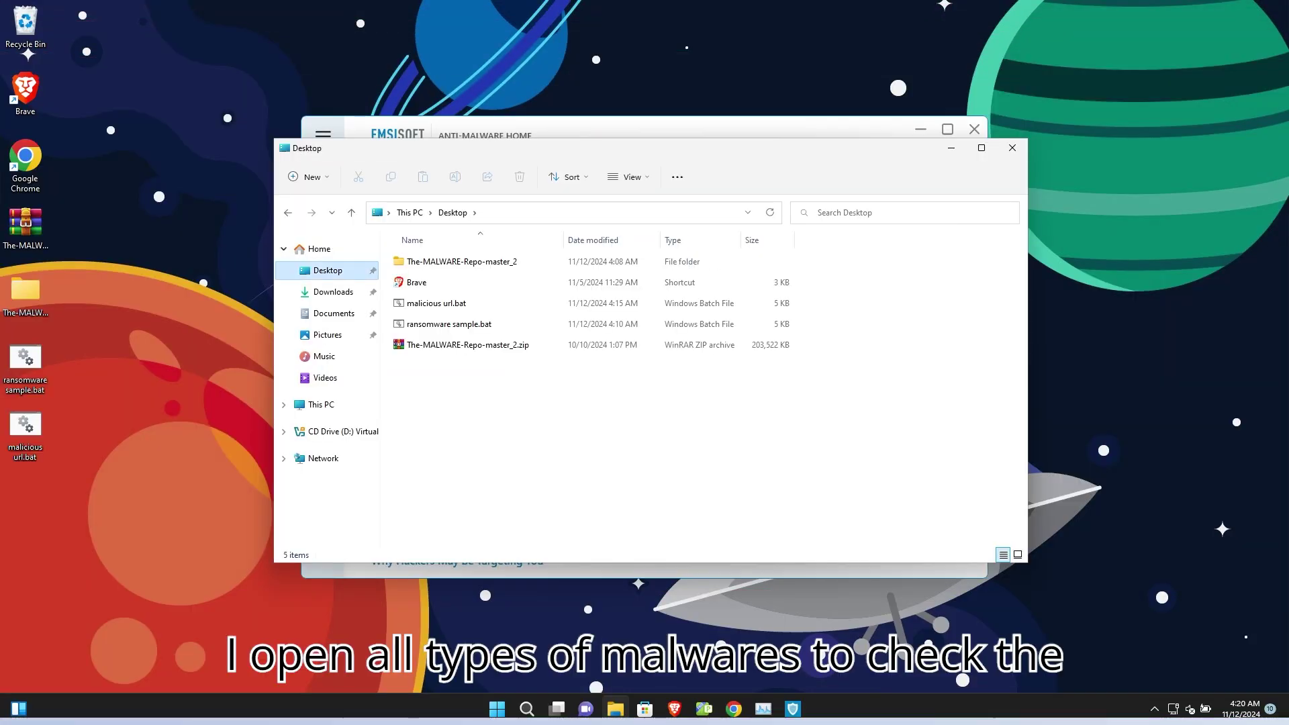
Open the Worm folder inside The-MALWARE-Repo-master on the desktop.
double_click(461, 261)
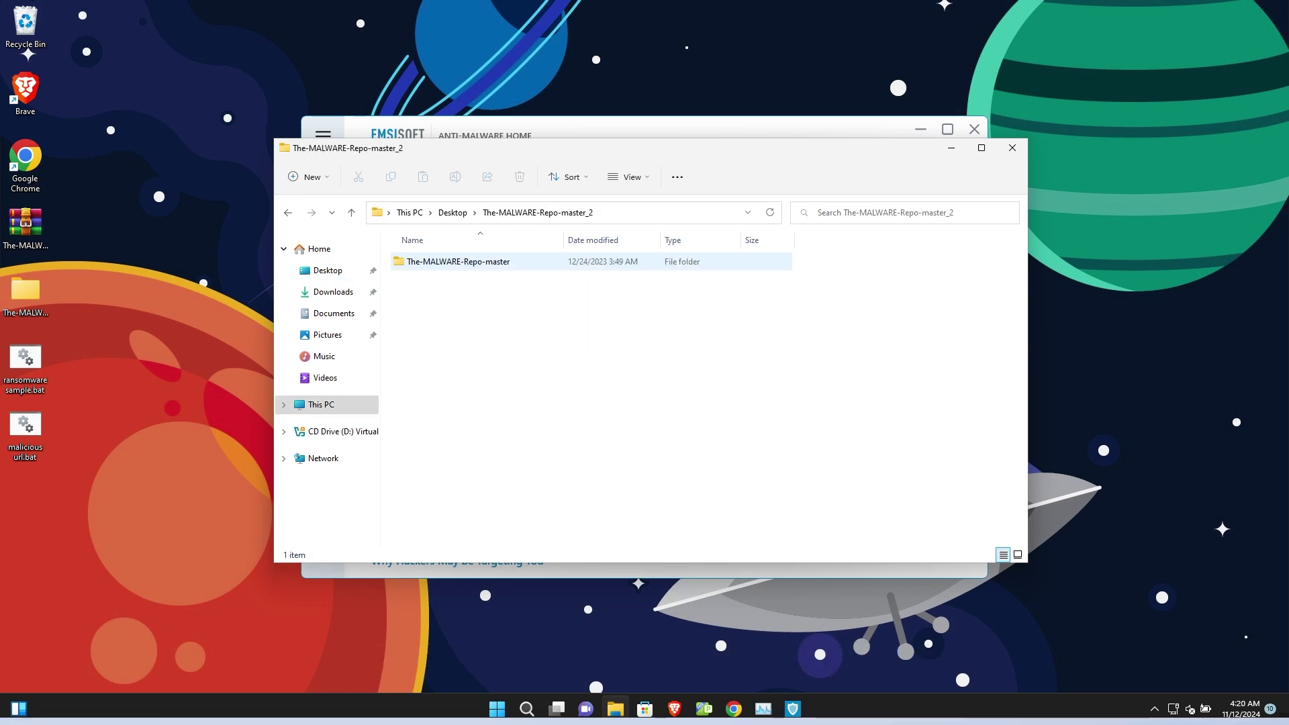
double_click(458, 262)
scroll(591, 366, down, 1)
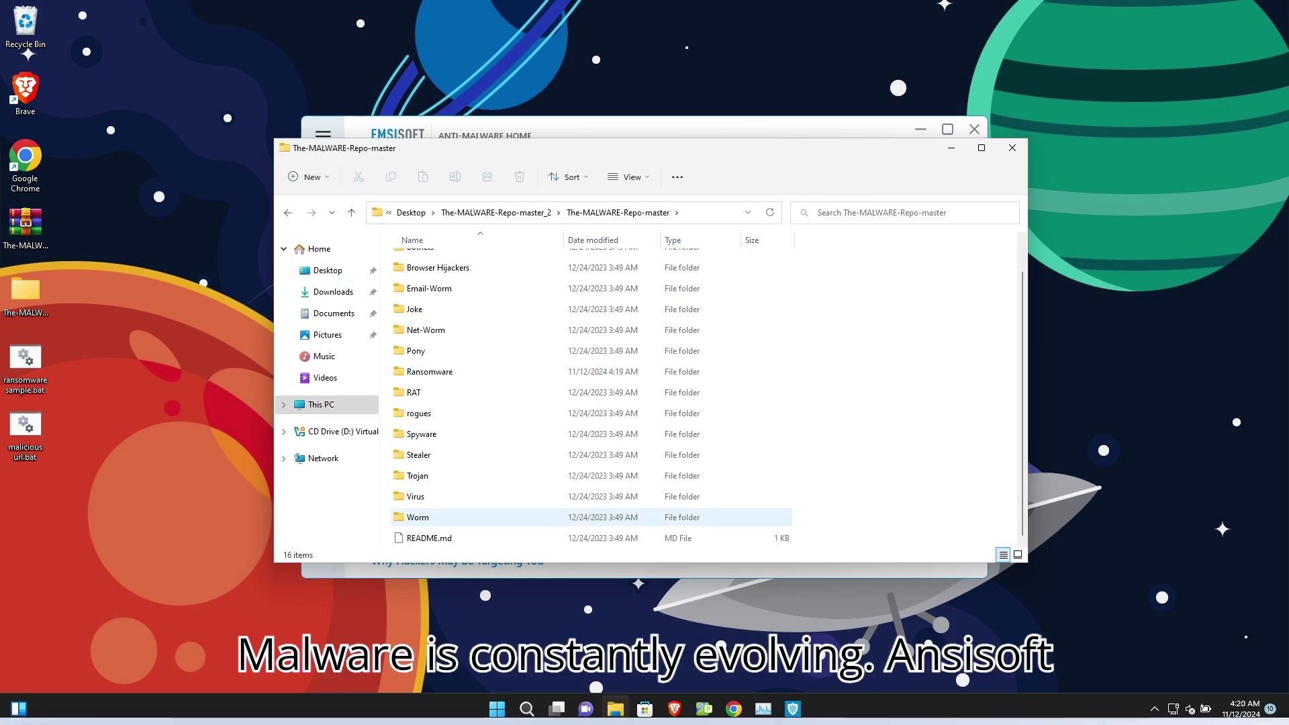
key(Return)
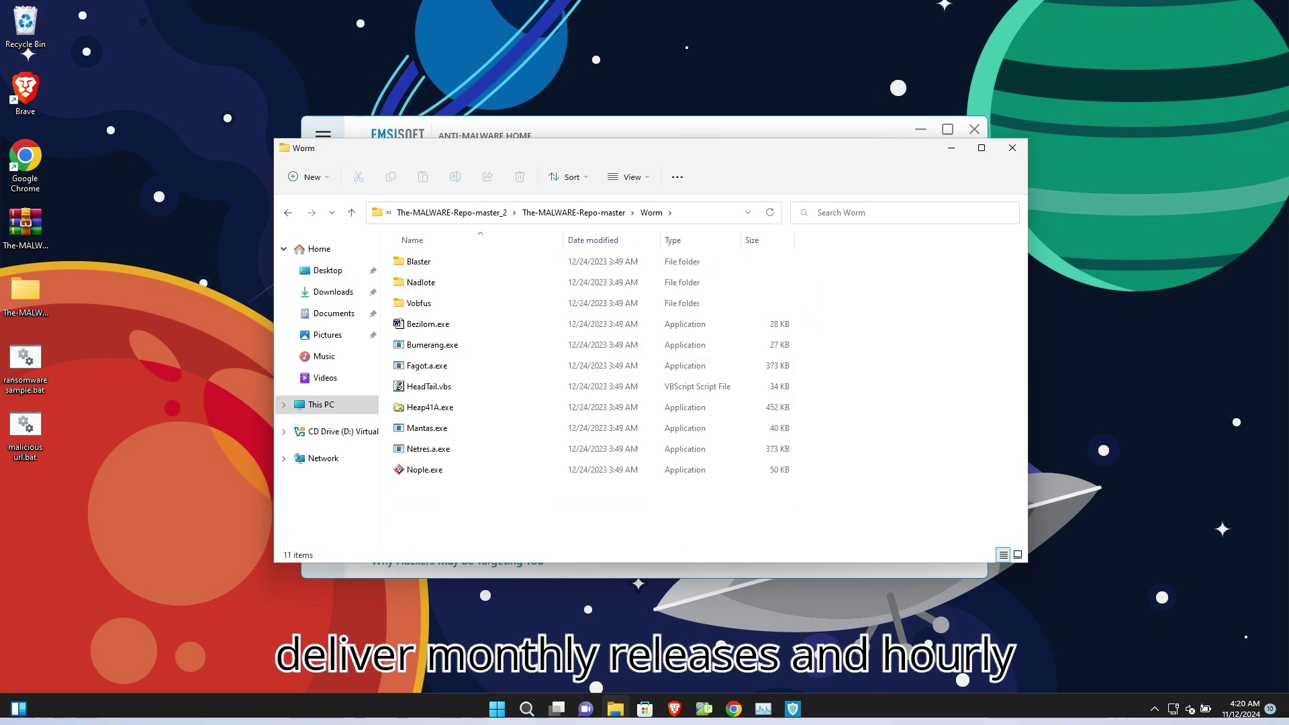
Run the worm samples in the Worm folder, including Nadlote.exe in its Nadlote subfolder, and dismiss the errors.
key(Return)
key(Return)
key(Down)
key(Down)
key(Down)
key(Down)
key(Down)
key(Down)
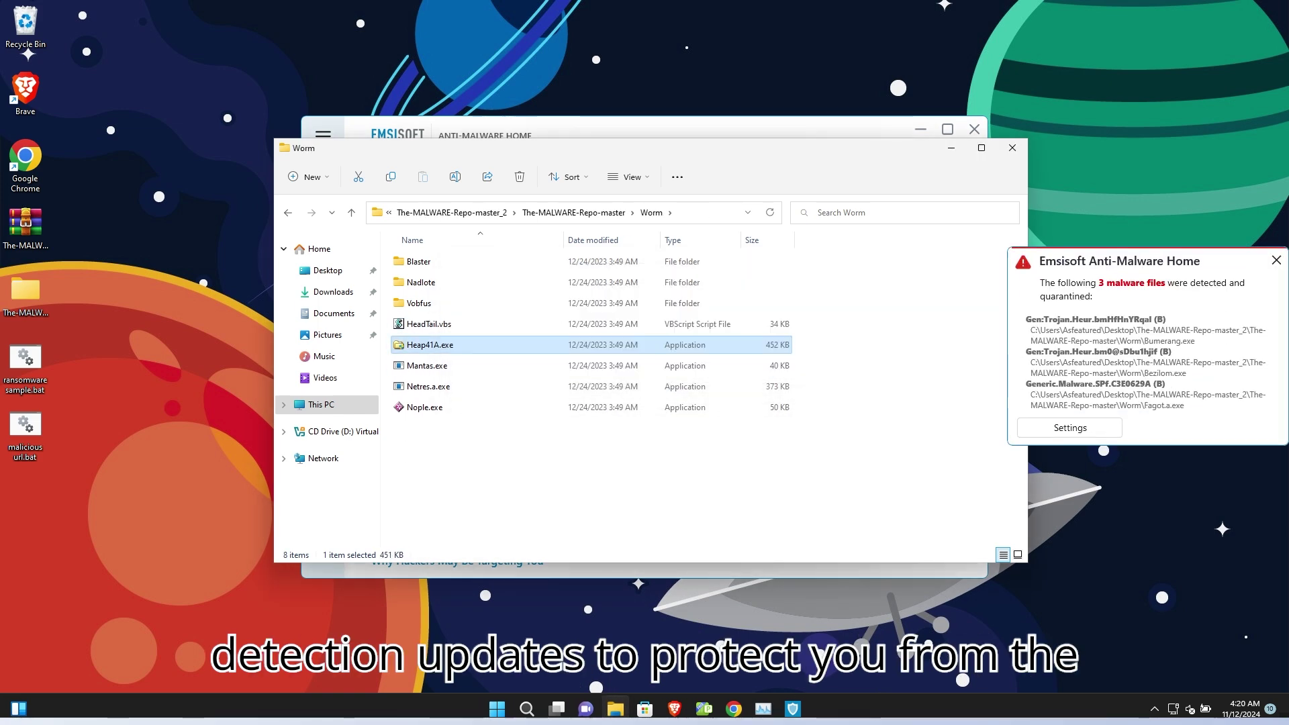
key(Return)
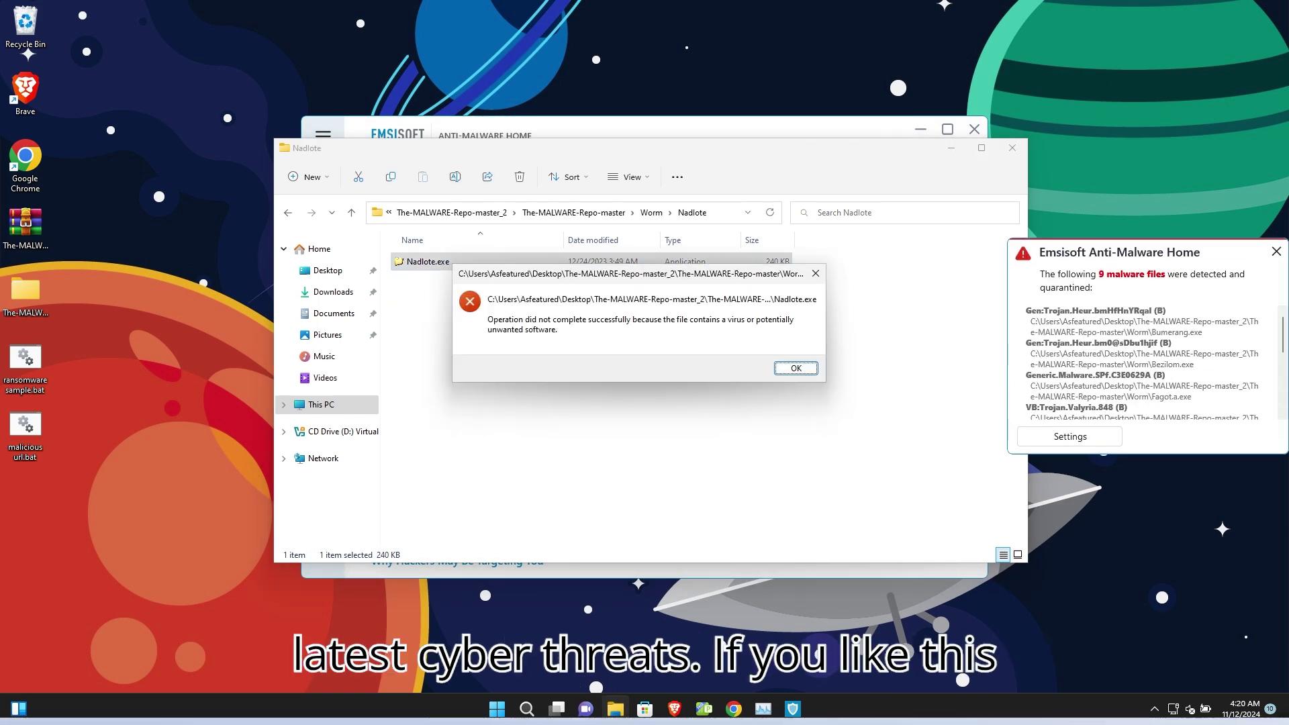
key(Return)
key(BackSpace)
Run the virus samples in the Virus folder, including its Xpaj and Floxif subfolders, dismissing the errors.
double_click(415, 516)
double_click(421, 345)
click(791, 365)
double_click(421, 386)
click(825, 373)
double_click(415, 324)
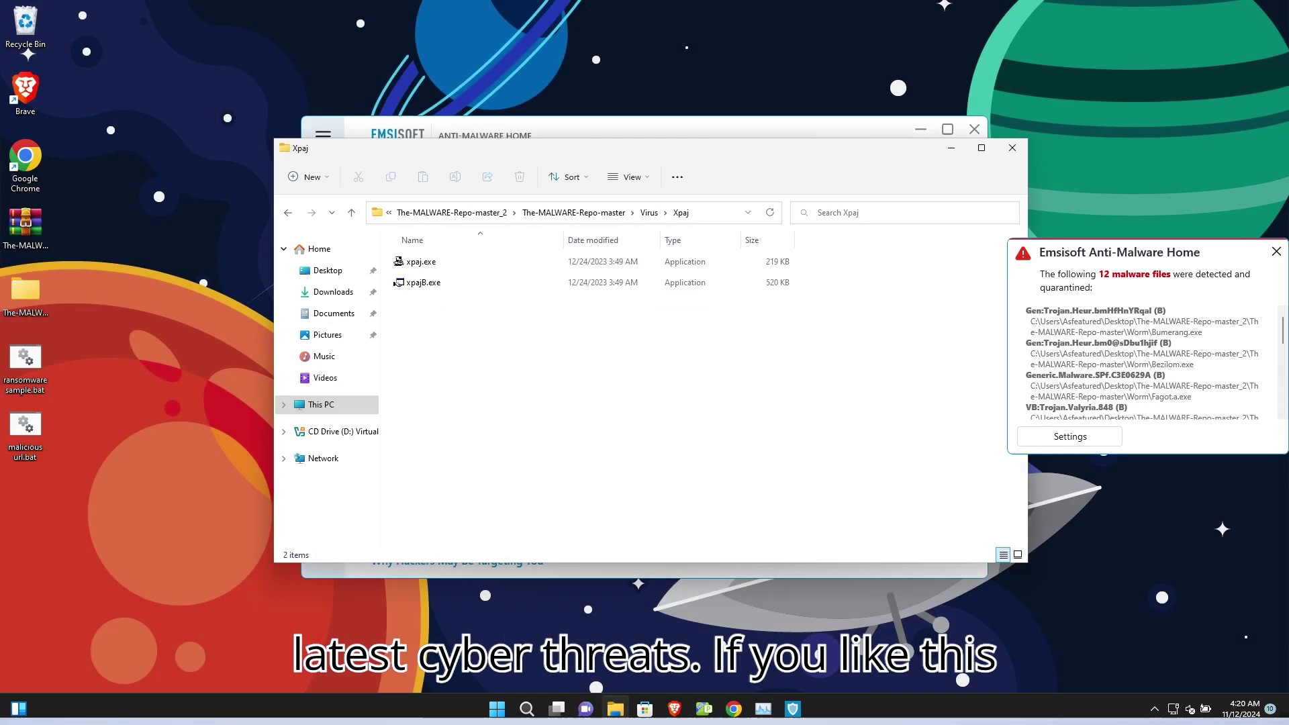
key(BackSpace)
key(Up)
key(Return)
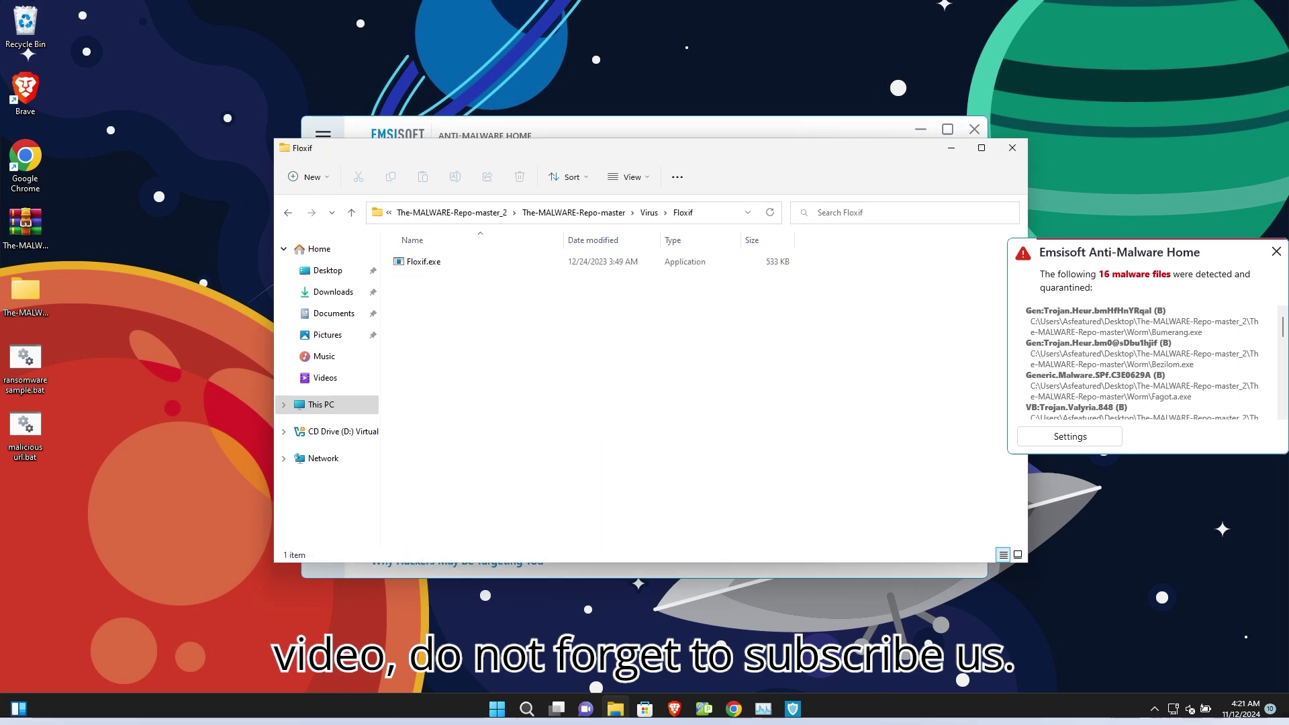
Run the Trojan folder's executable samples from BlueScreen.exe through HMBlocker.exe.
key(BackSpace)
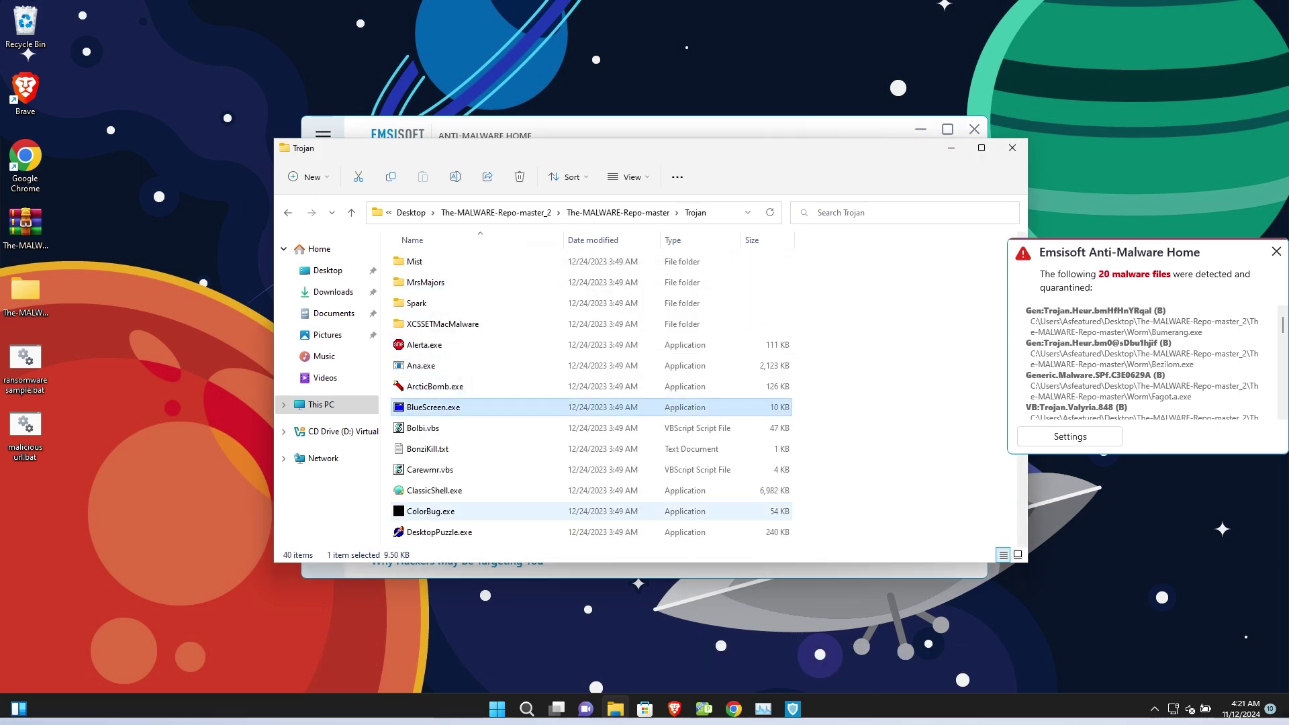
key(Down)
key(Return)
key(Return)
key(Down)
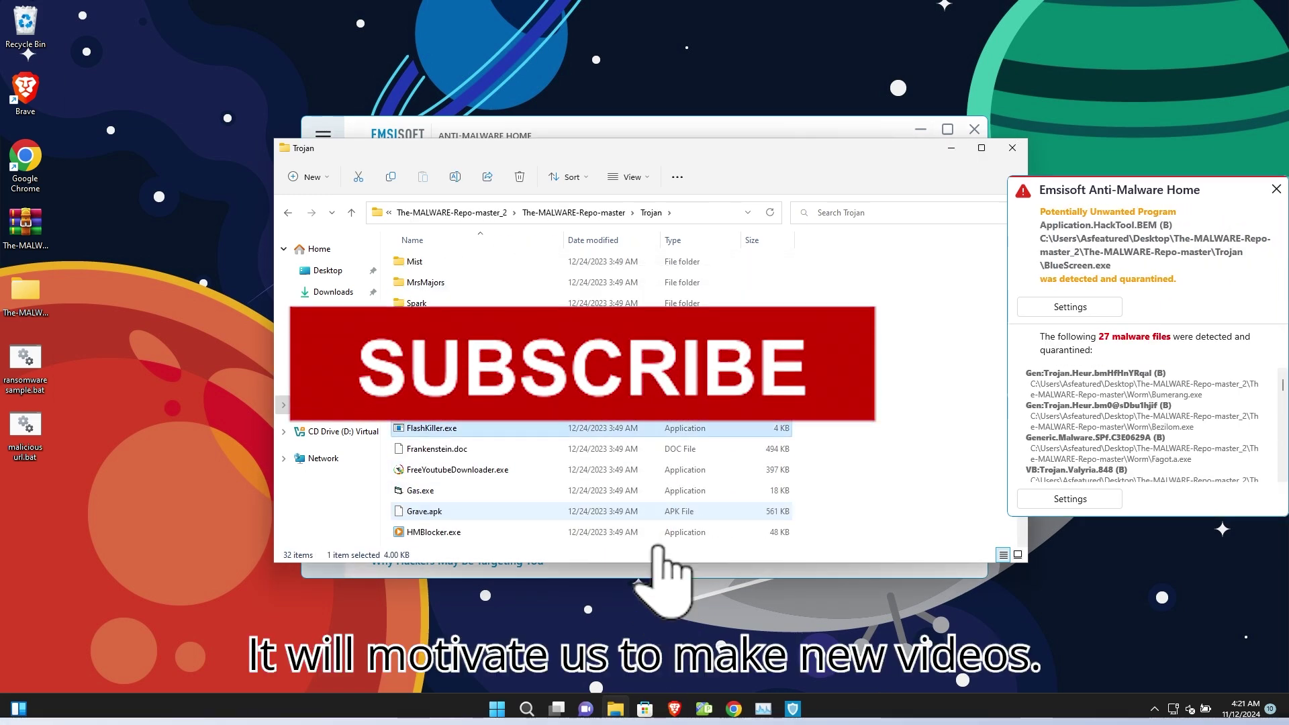
key(Down)
key(Down)
key(Return)
key(Escape)
key(Down)
key(Return)
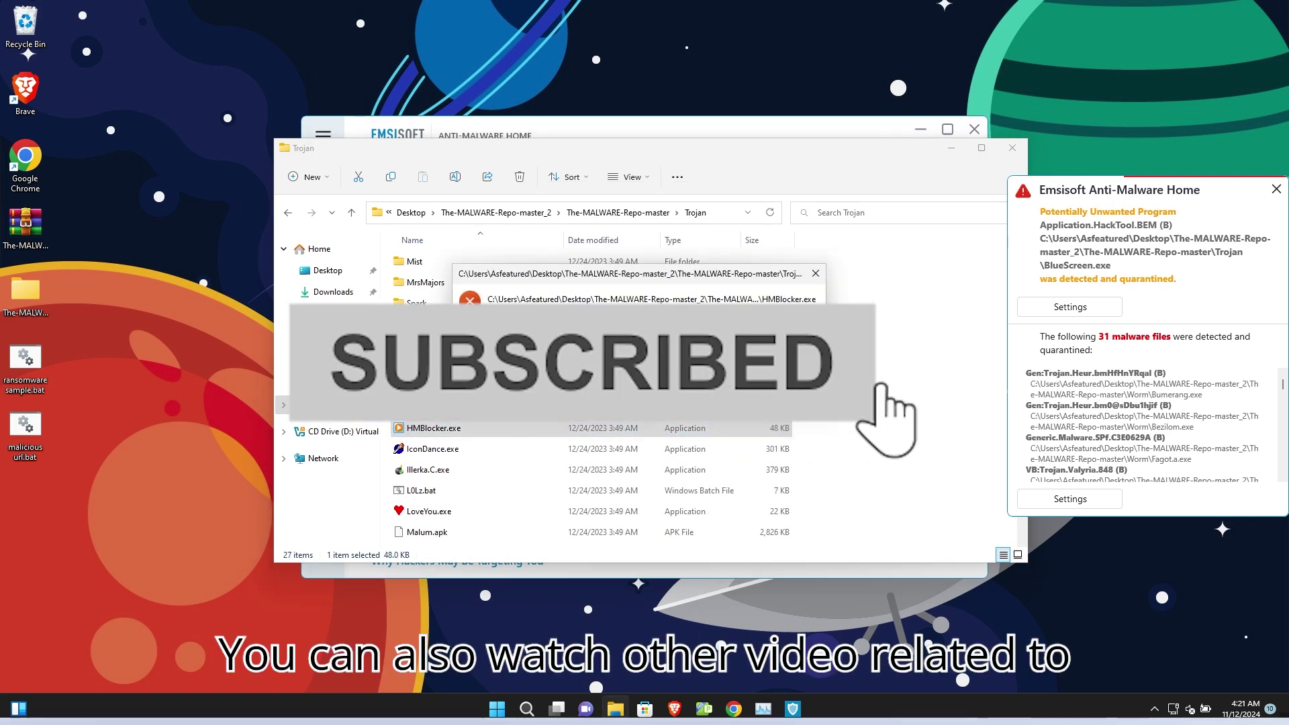
Run the Trojan folder's executable samples from IconDance.exe through Nostart.exe, dismissing the errors.
key(Down)
key(Return)
key(Return)
key(Down)
key(Down)
key(Down)
key(Down)
key(Down)
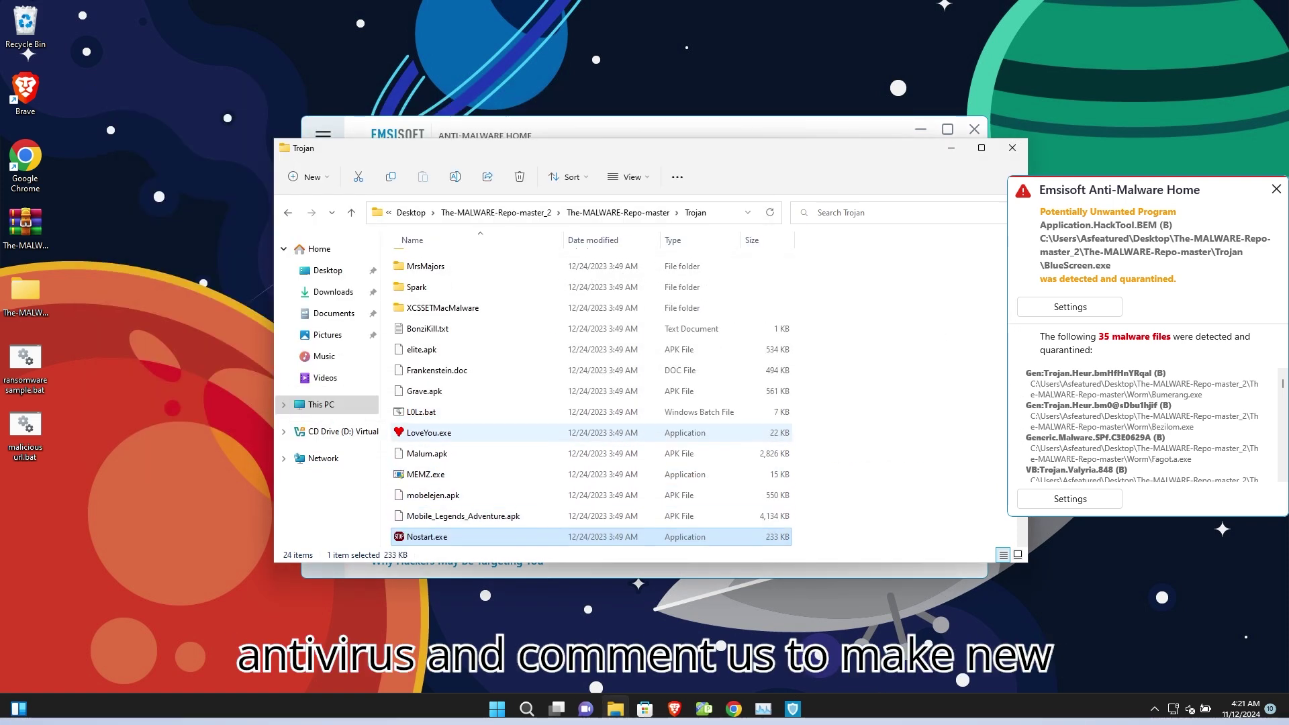
key(Down)
key(Return)
key(Return)
Run the remaining executables in the Trojan folder, including Whiter.a.exe and Zika.exe, and dismiss the errors.
key(Down)
key(Down)
key(Down)
key(Down)
key(Return)
key(Return)
key(Down)
key(Down)
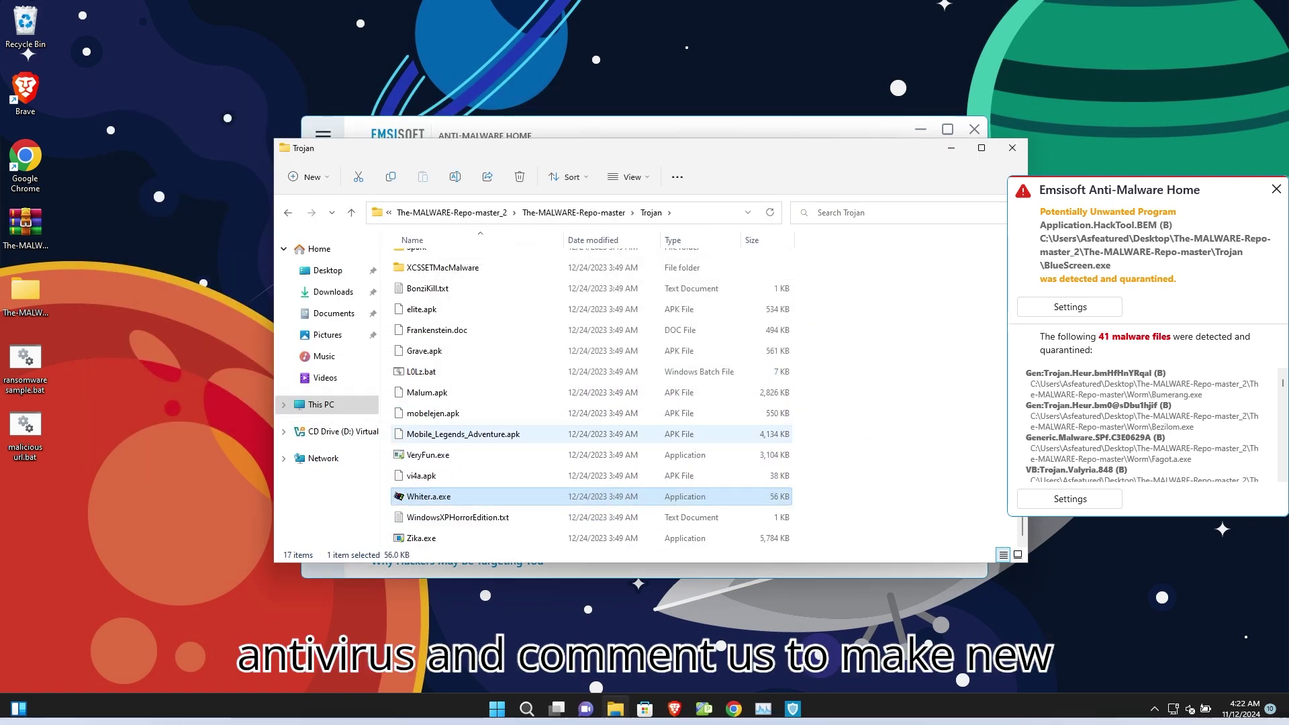
key(Down)
key(Down)
key(Return)
key(Return)
Open the Stealer folder, run its samples and return to the repository's main folder.
key(alt+Up)
key(Up)
key(Return)
key(Down)
key(Return)
key(Return)
key(Up)
key(alt+Up)
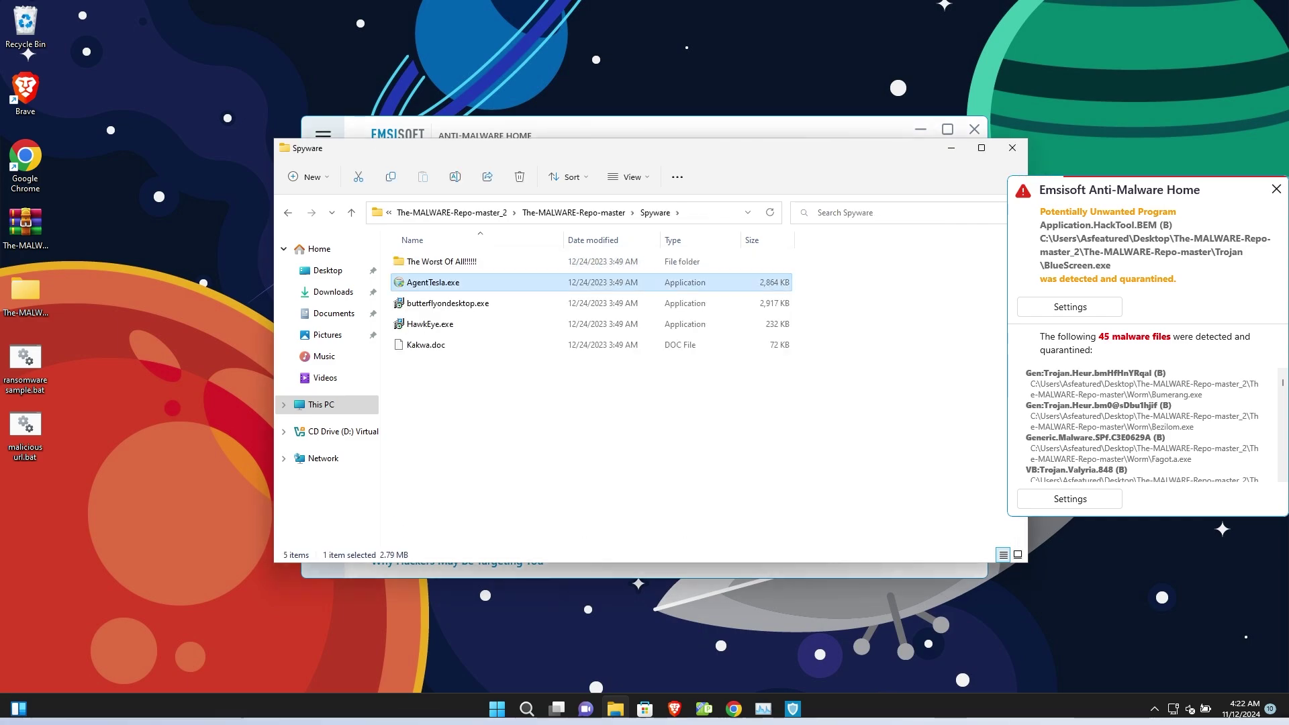
Run AgentTesla.exe and HawkEye.exe from the Spyware folder and install Butterfly on Desktop with butterflyondesktop.exe.
key(Return)
key(Return)
key(Return)
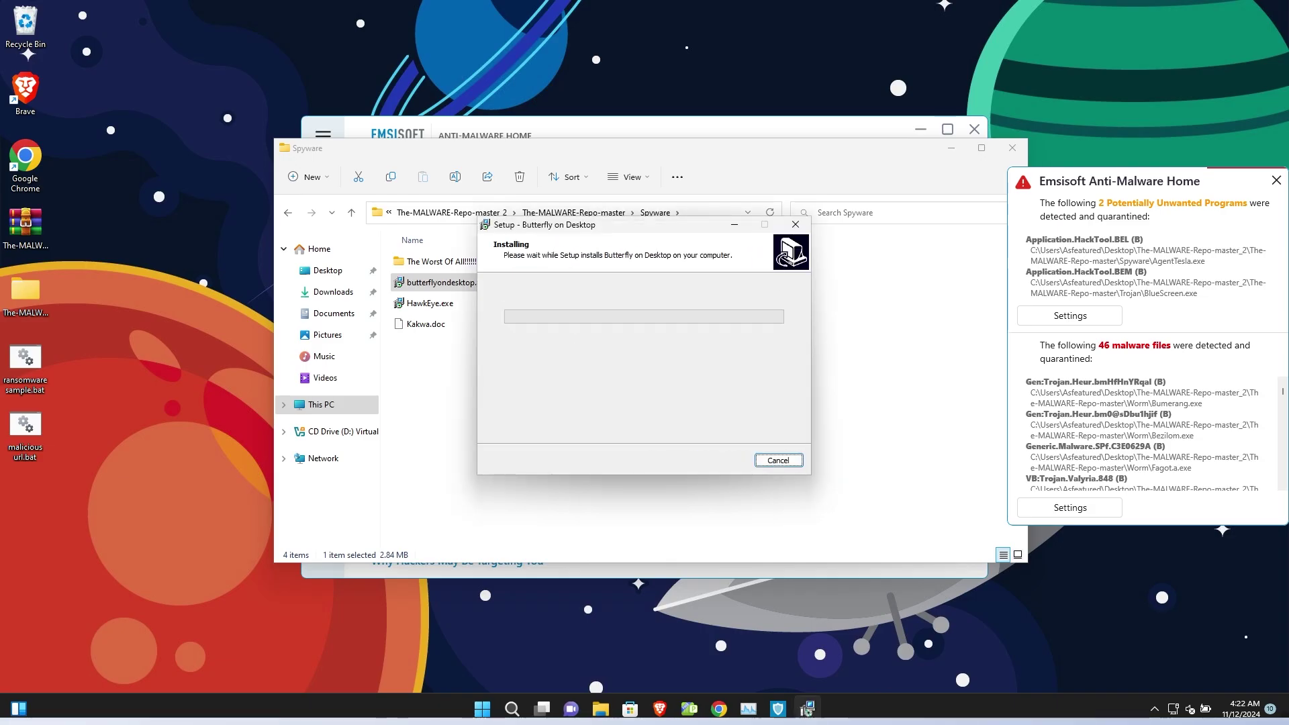
key(Return)
double_click(430, 303)
click(1272, 10)
key(alt+Left)
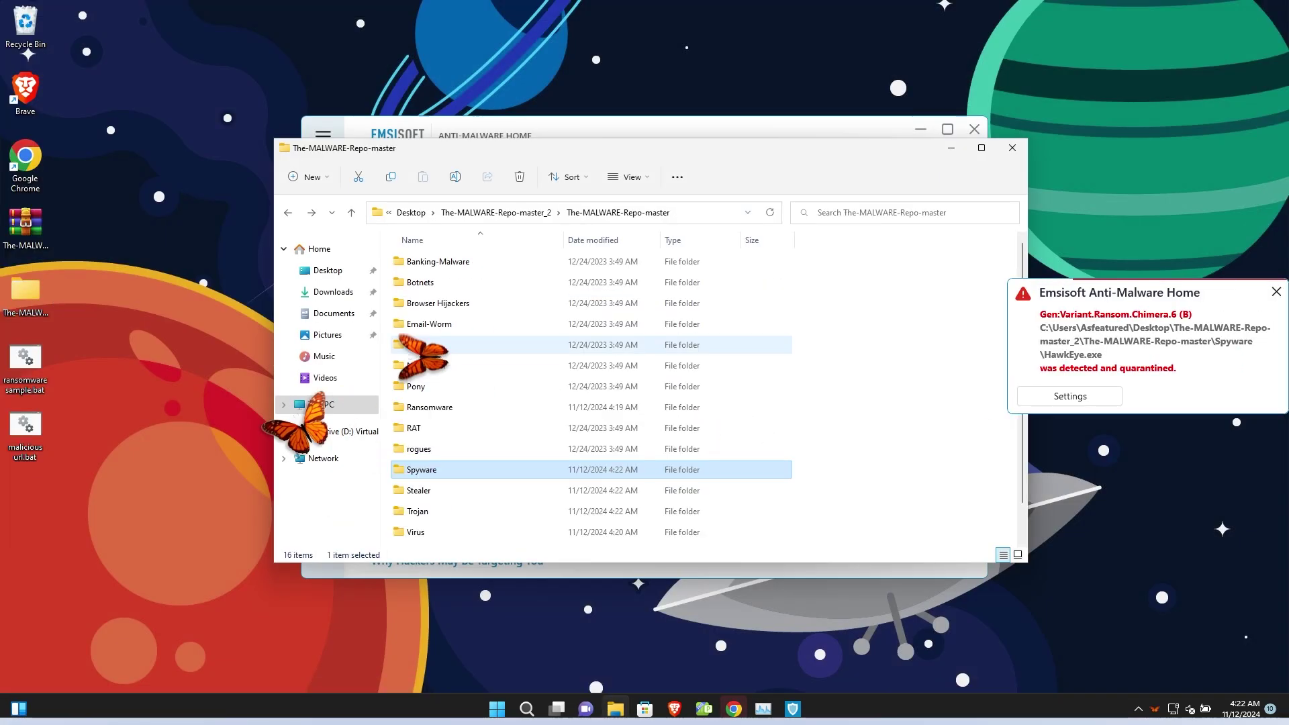
Run SpySheriff.exe and AdwereCleaner.exe from the rogues folder and open the RAT folder.
key(alt+Up)
key(r)
key(Return)
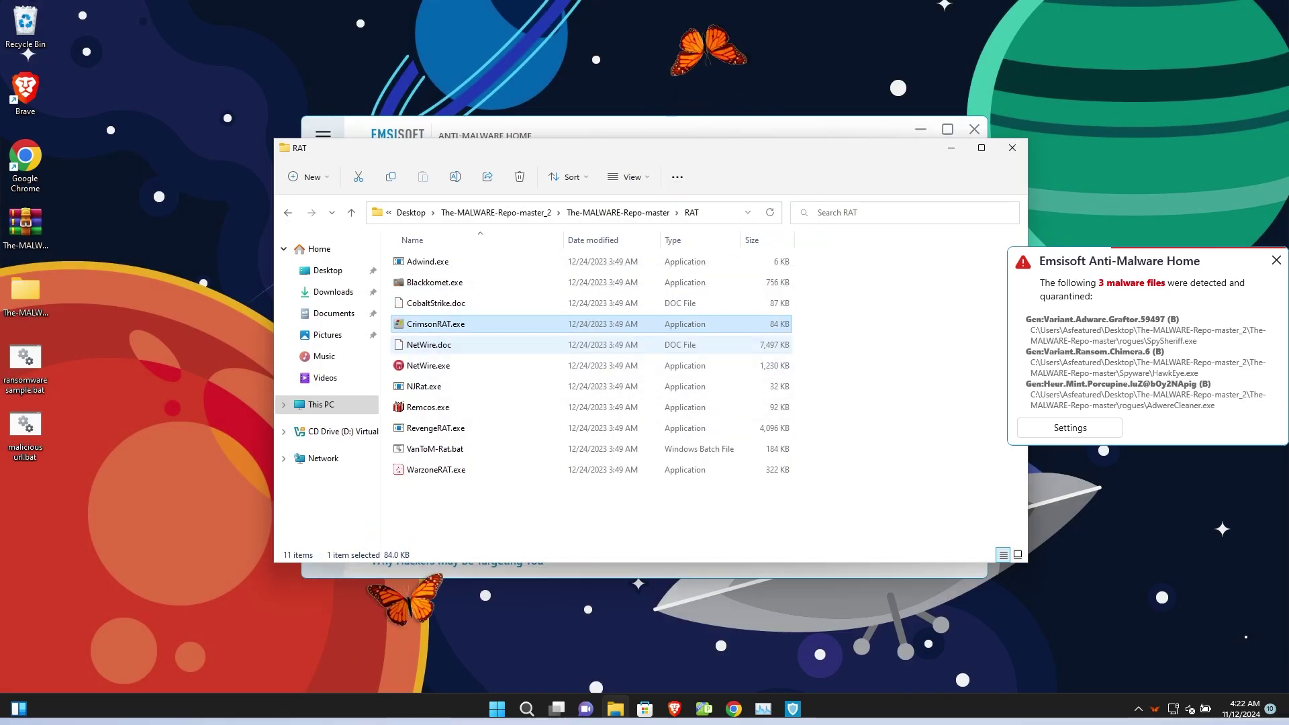
Run the remote-access samples in the RAT folder, including CrimsonRAT.exe and RevengeRAT.exe, and leave the folder.
key(Up)
key(Return)
key(Return)
key(Down)
key(Return)
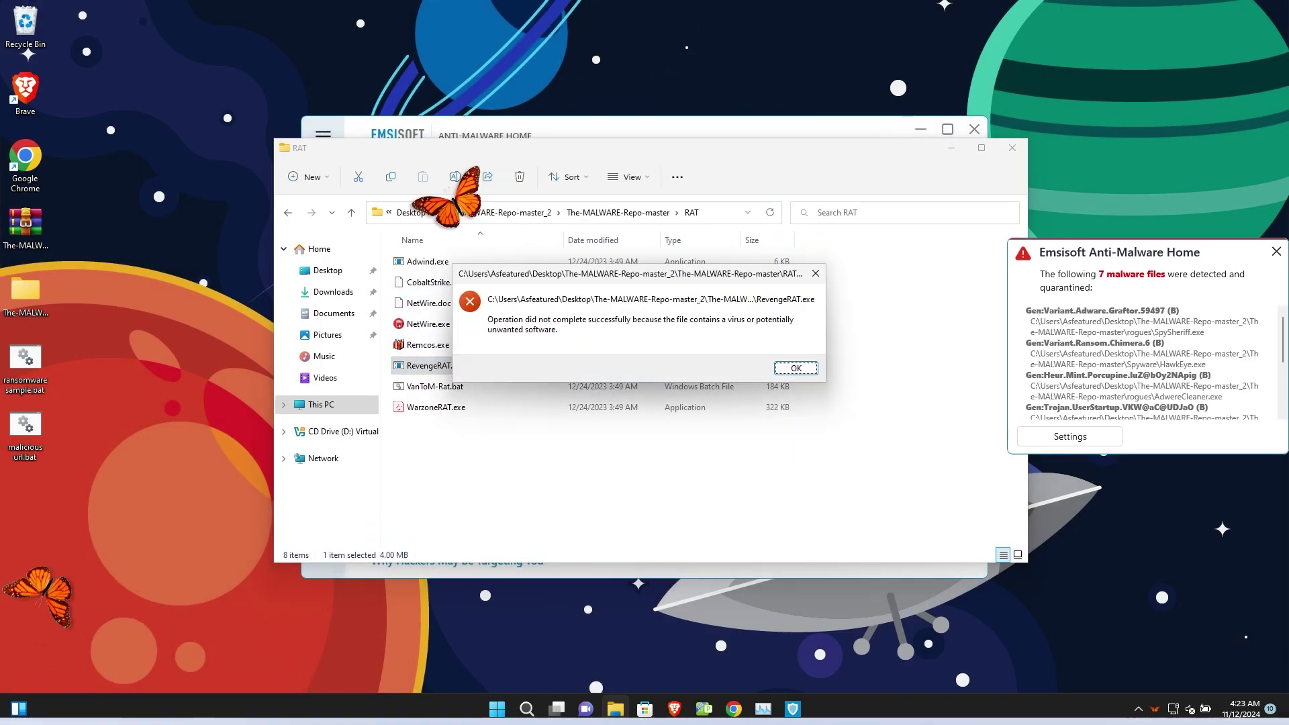
key(alt+Up)
Open the Net-Worm folder, try to run Opaserv.l.exe and dismiss the error.
key(Up)
key(Return)
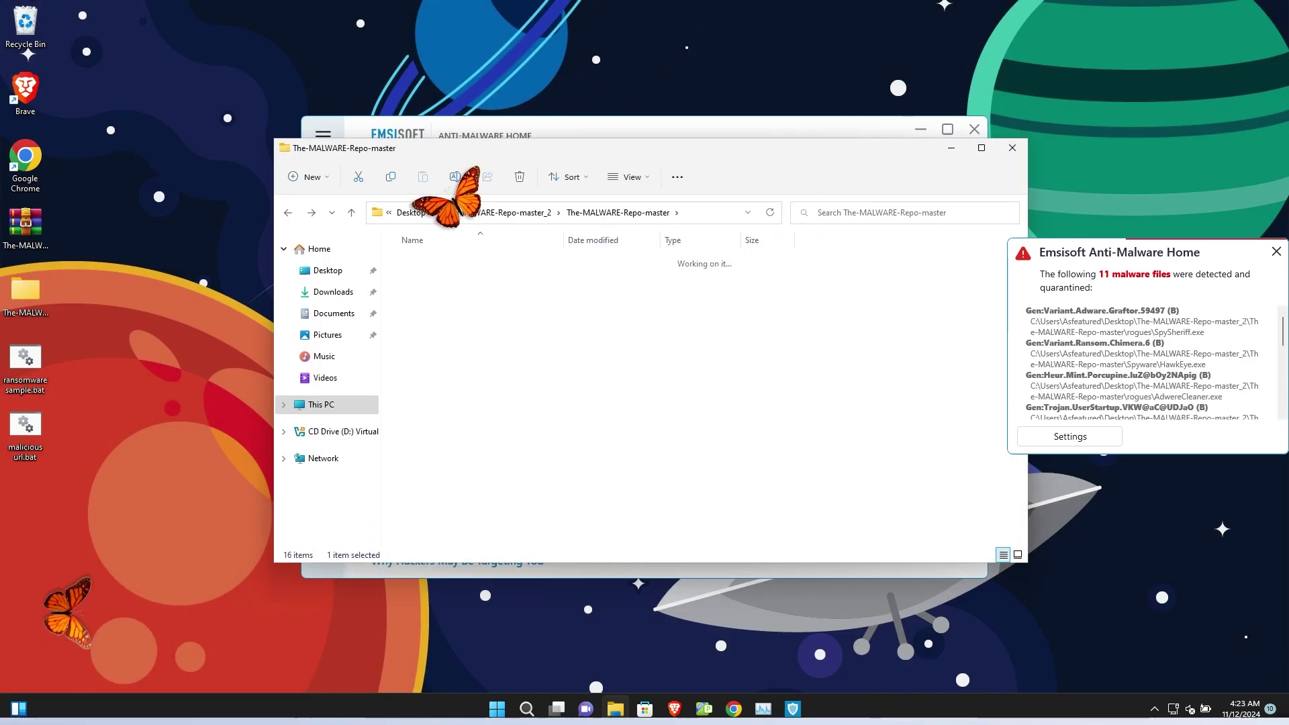
key(Up)
key(Return)
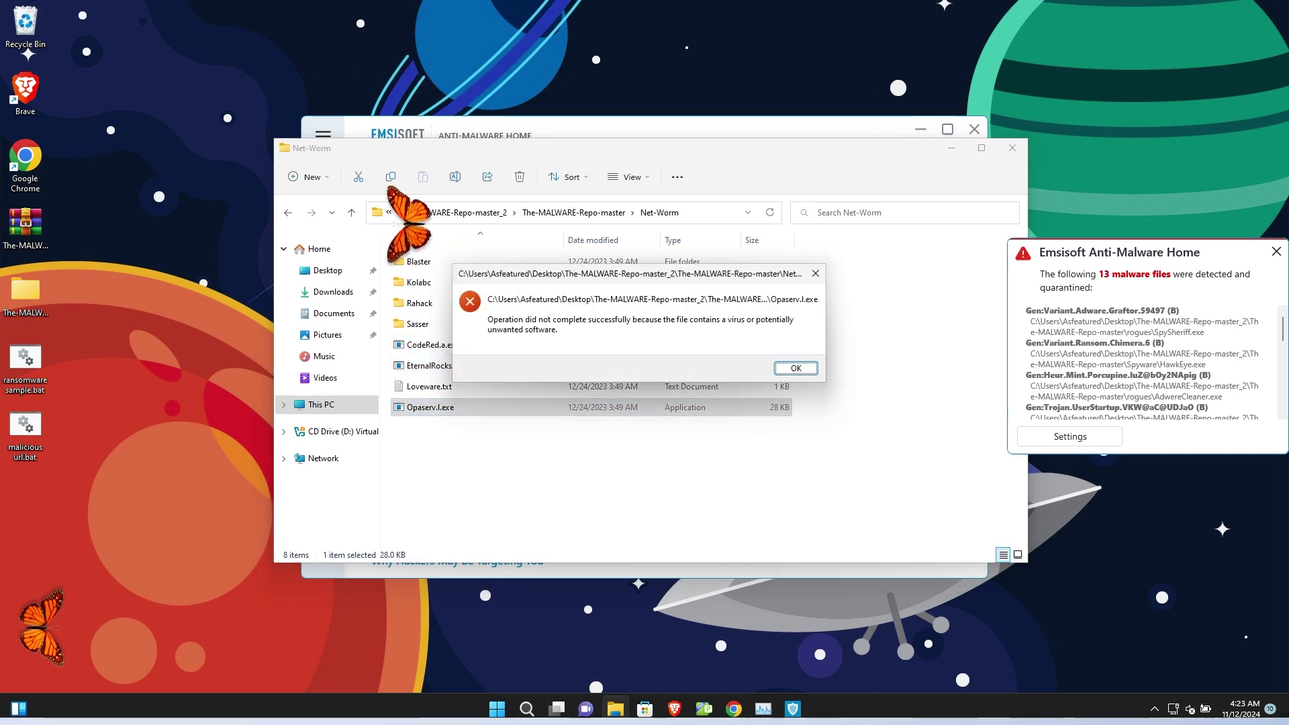
key(Return)
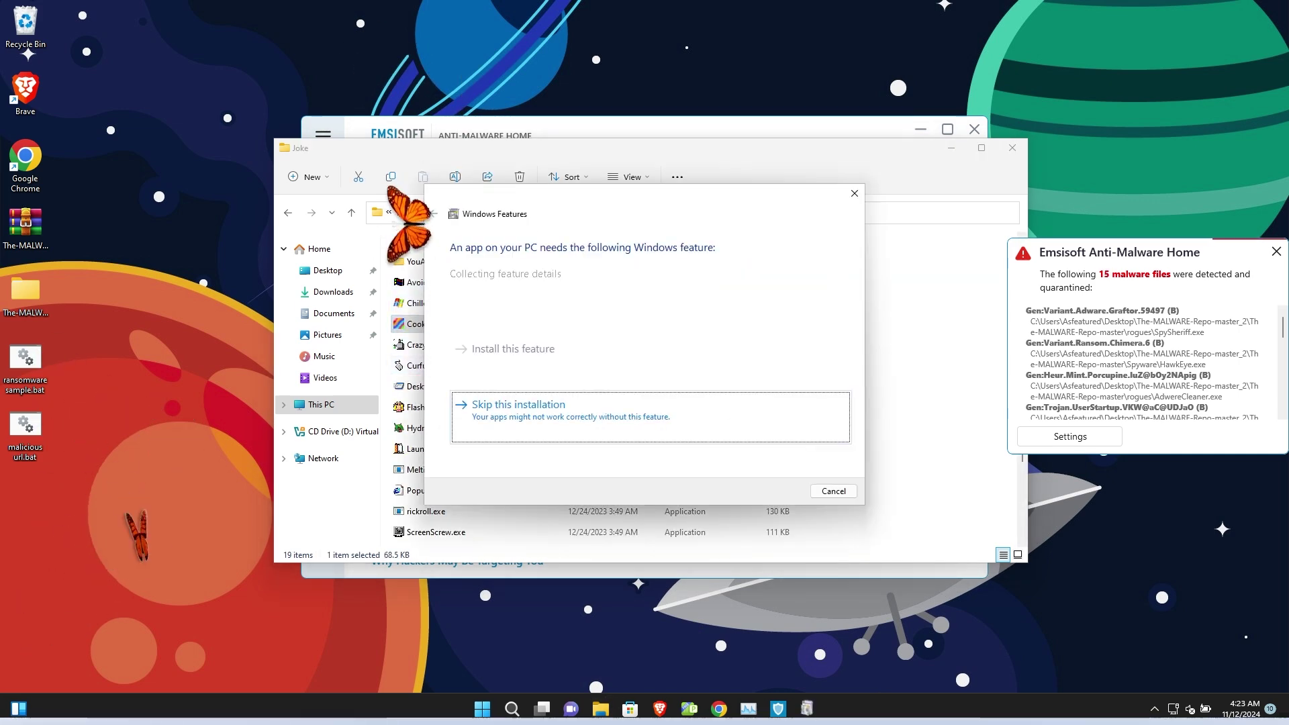
Cancel the Windows Features installation prompt and run more Joke folder samples, including Curfun.exe and Hydra.exe.
key(Escape)
key(Return)
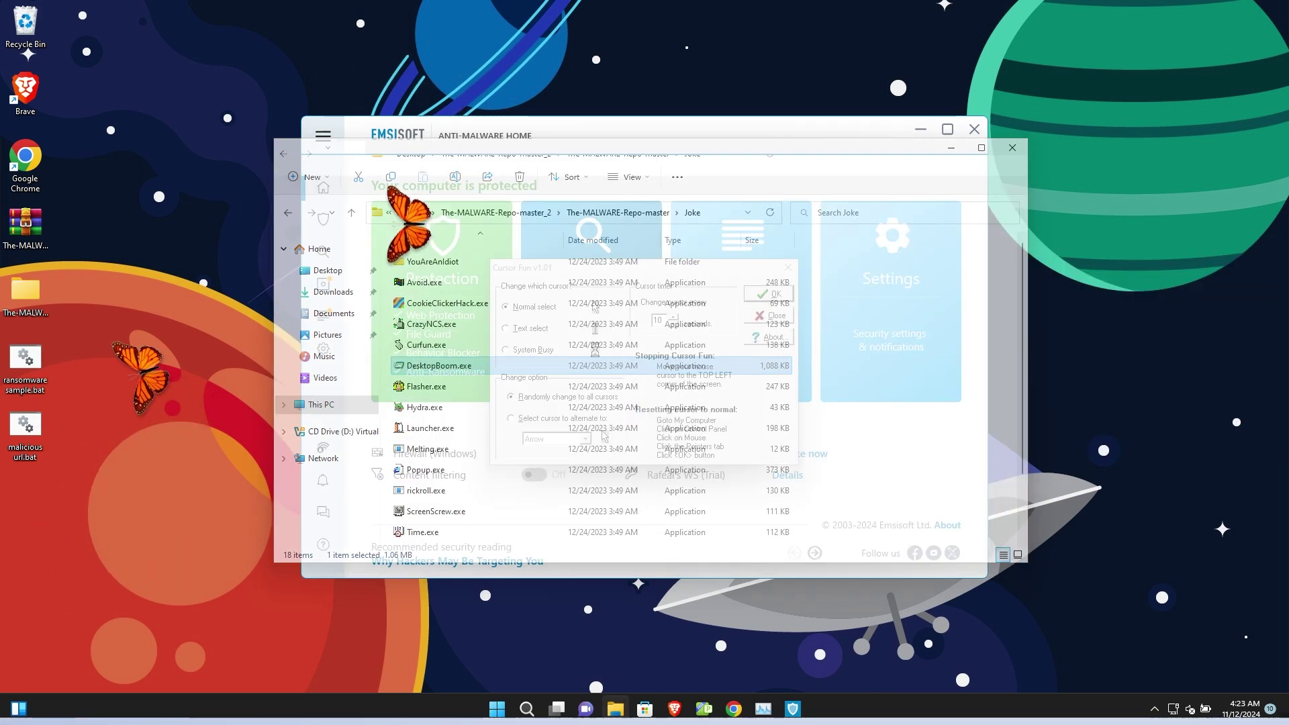
key(Down)
key(Down)
key(Down)
key(Return)
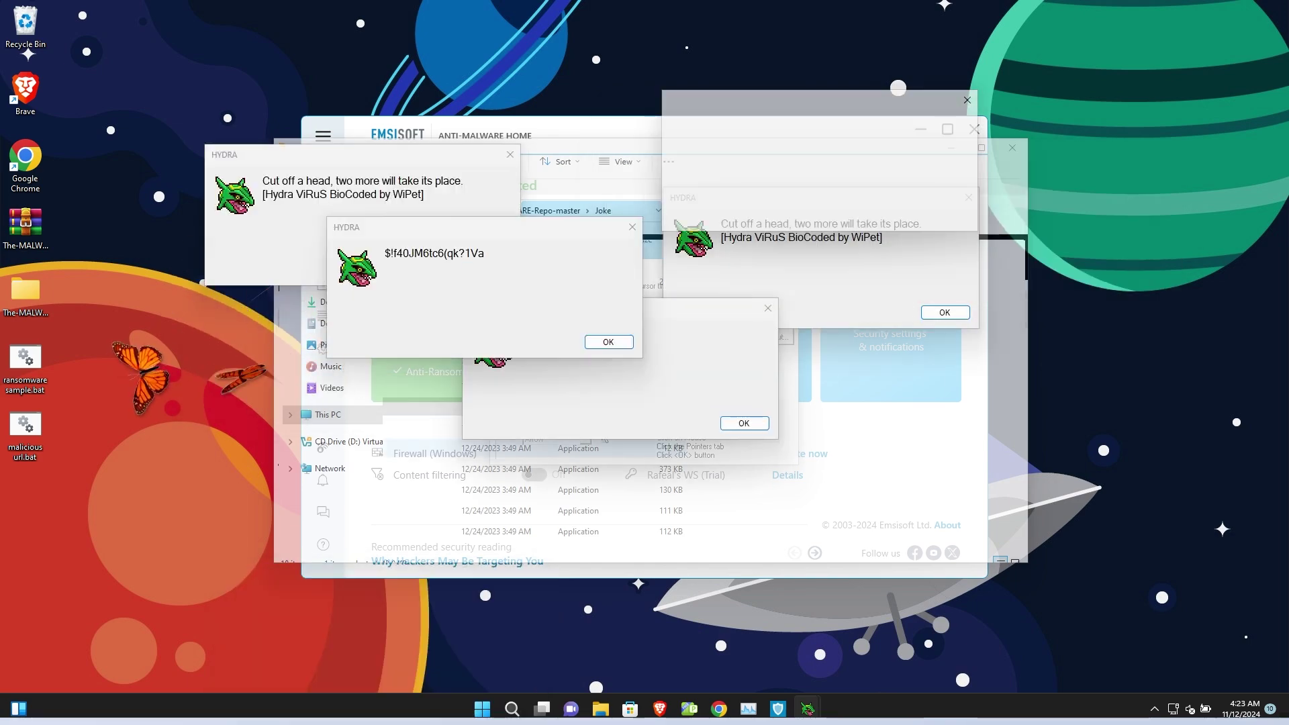